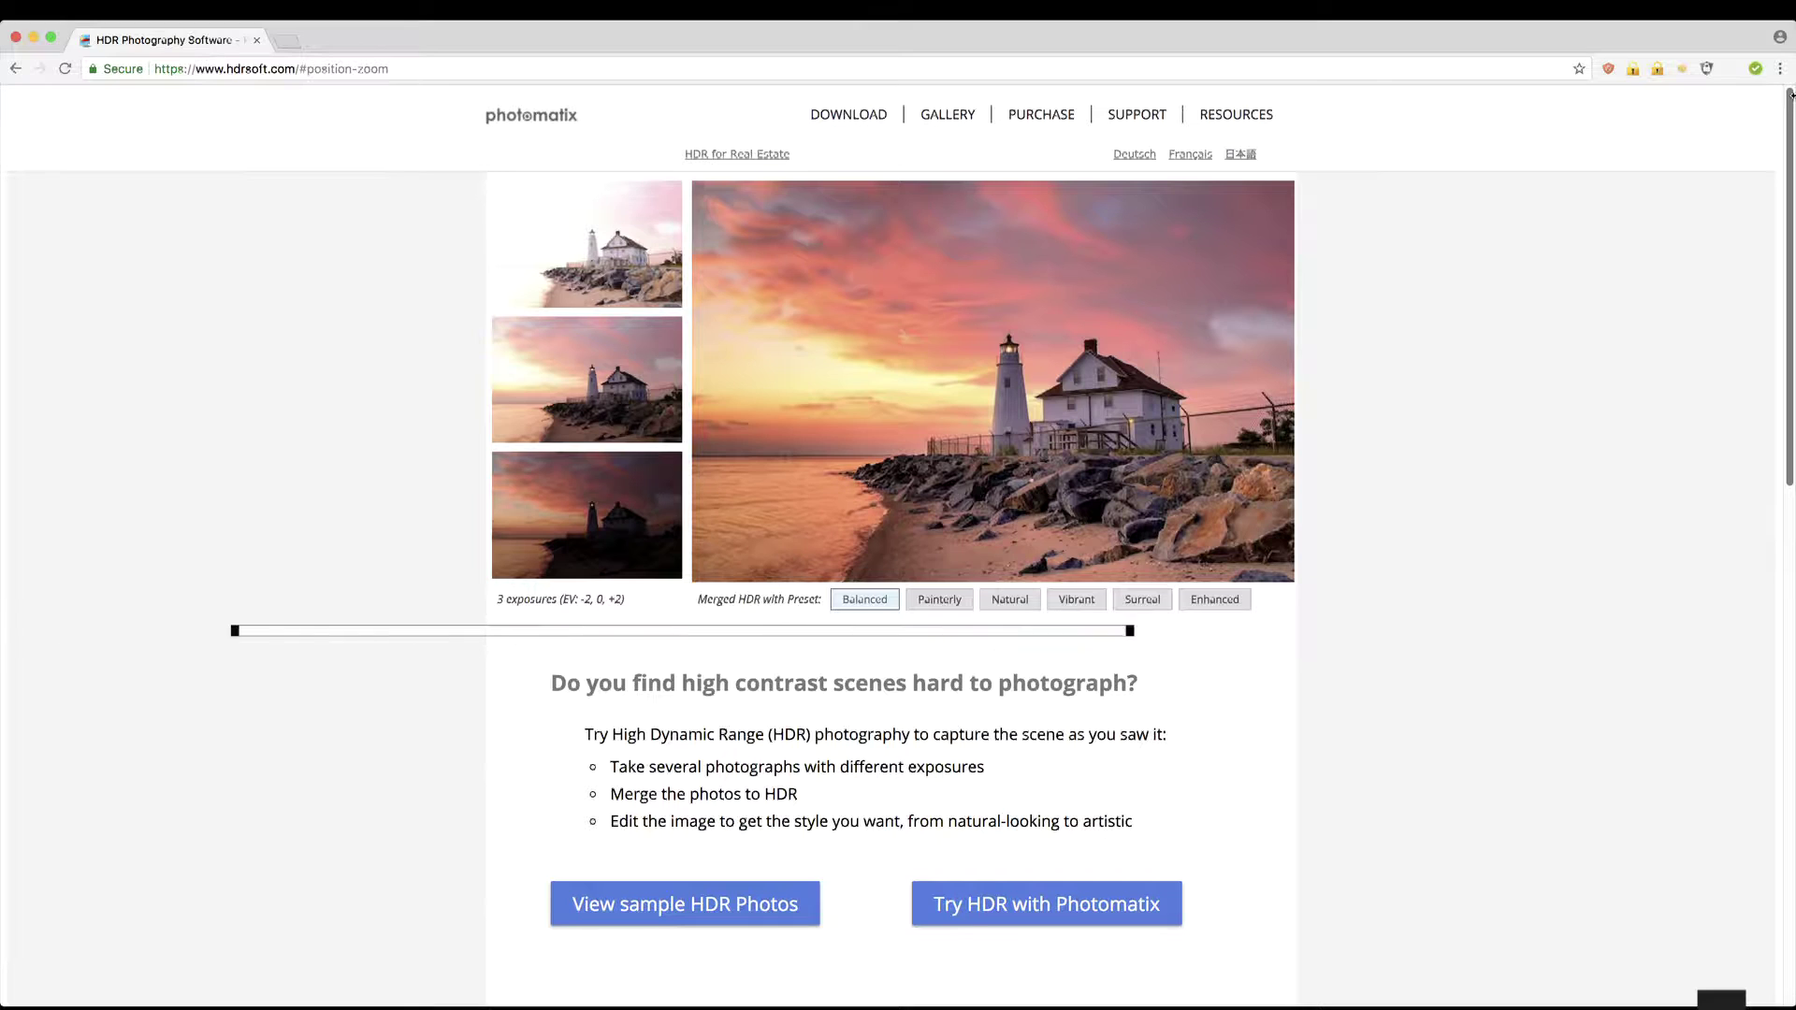
Step: Go to the Photomatix Pro download page on HDRsoft.com and launch the program
click(851, 116)
click(1087, 335)
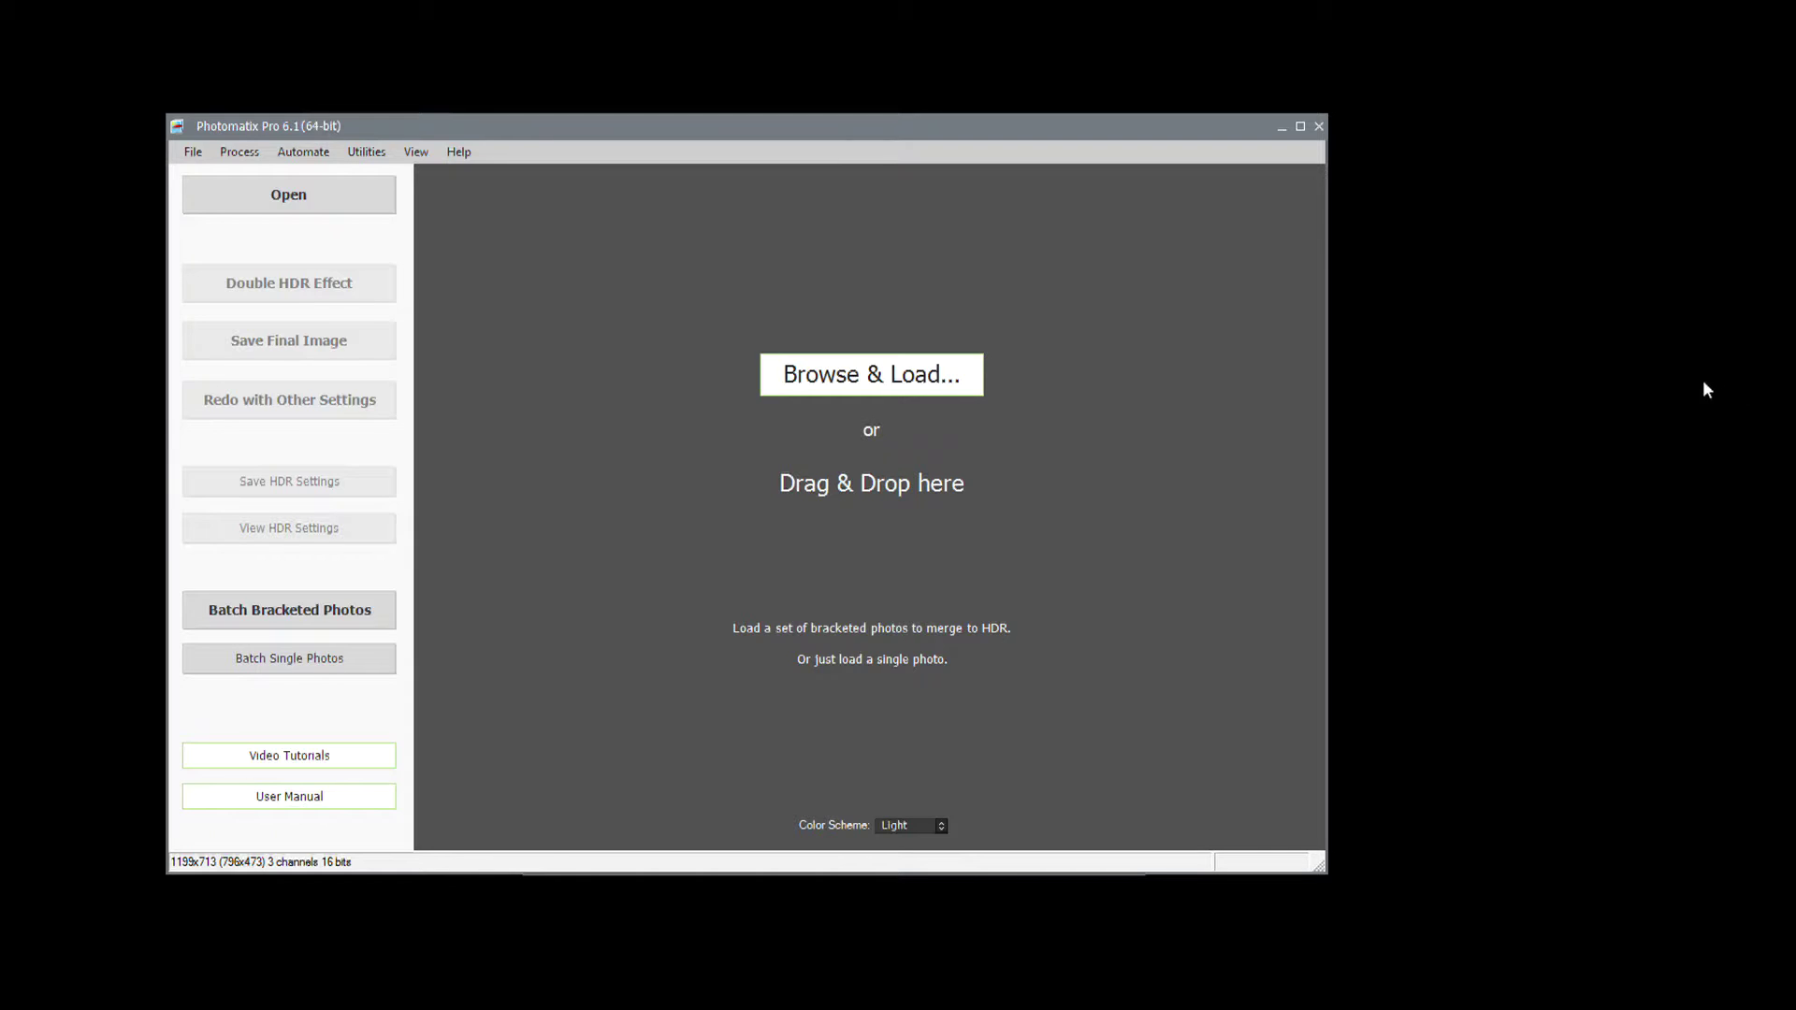
Step: Select the five Dining Room bracketed JPEGs (1/30 sec to 2 sec) and drop them into Photomatix
click(958, 374)
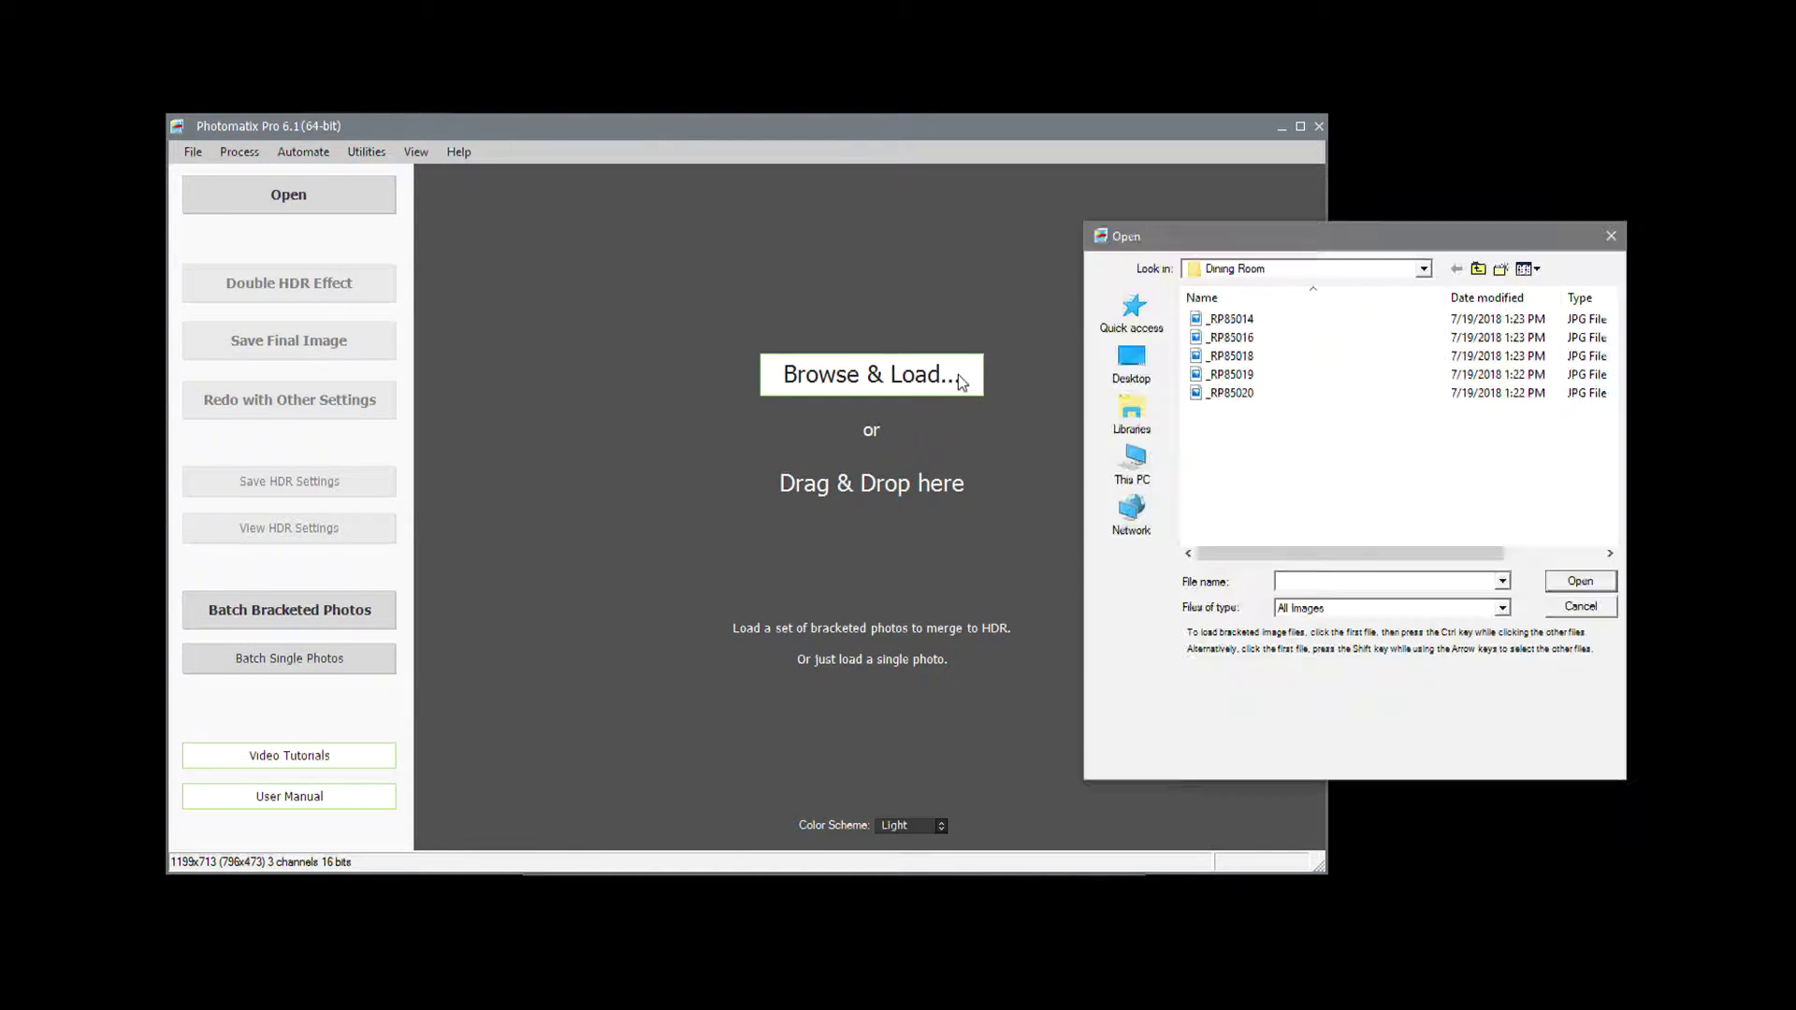
click(1578, 323)
shift+click(1585, 393)
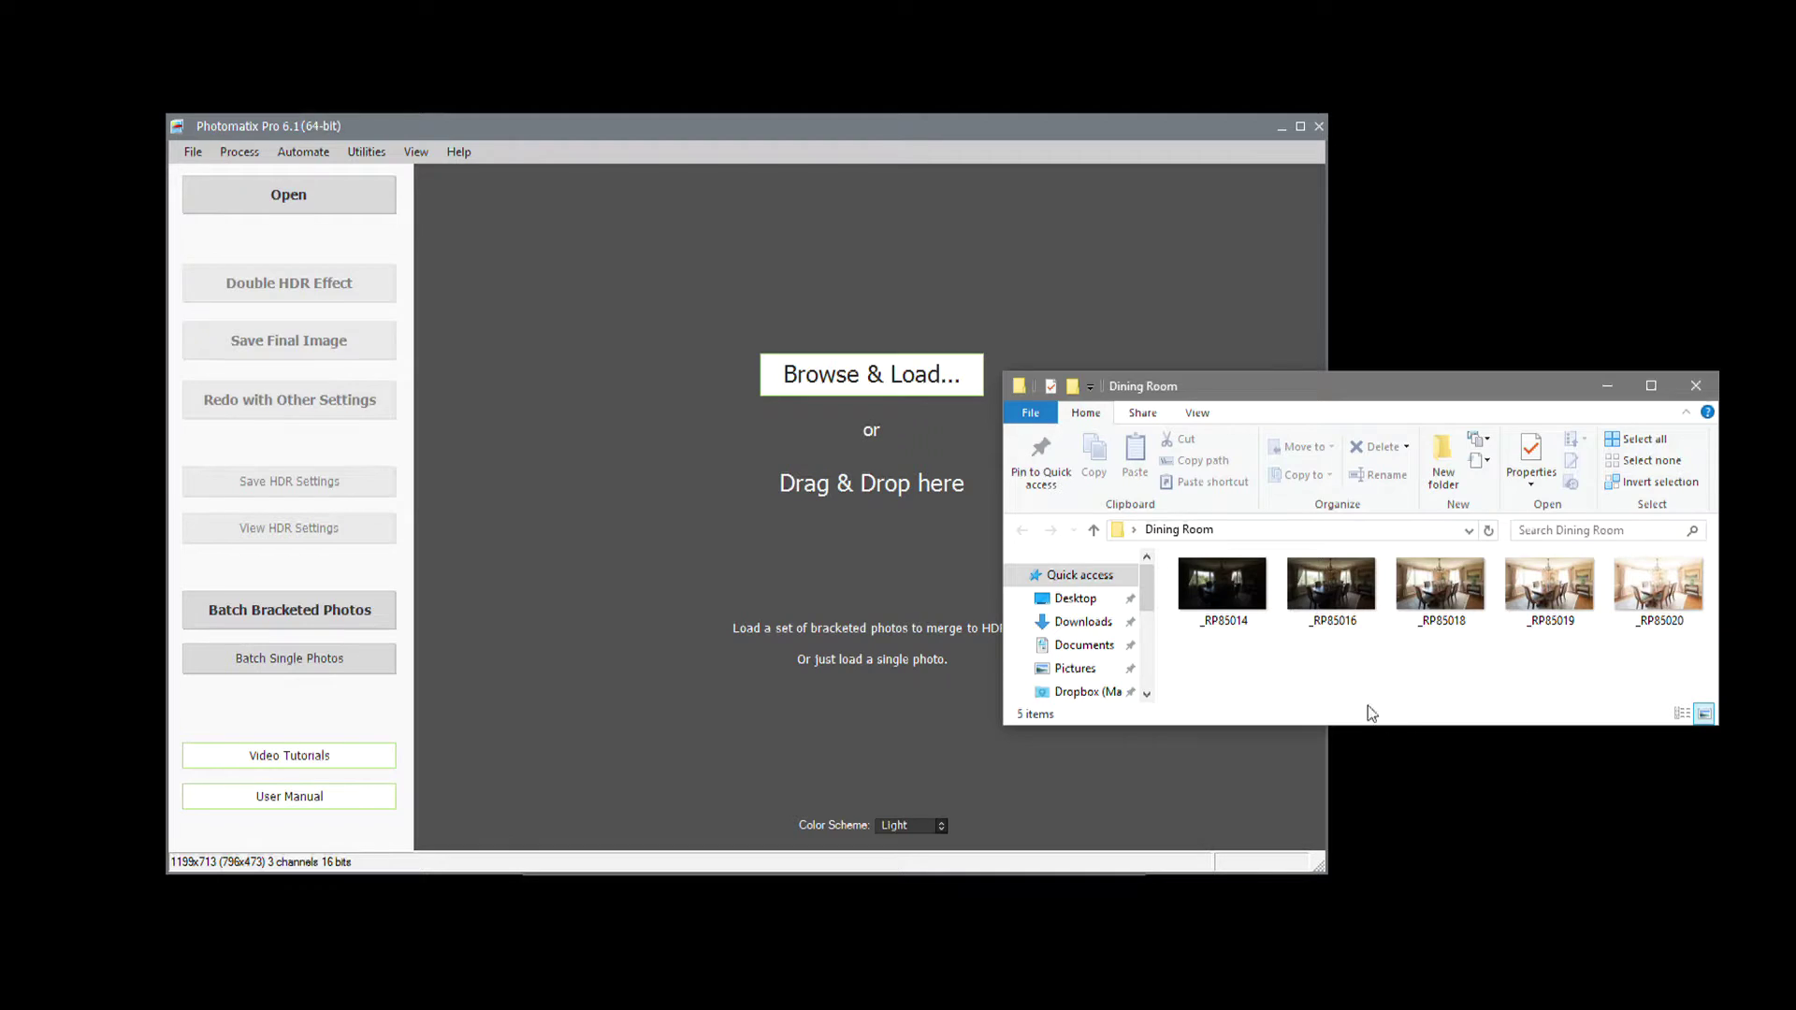
drag(1233, 650, 905, 559)
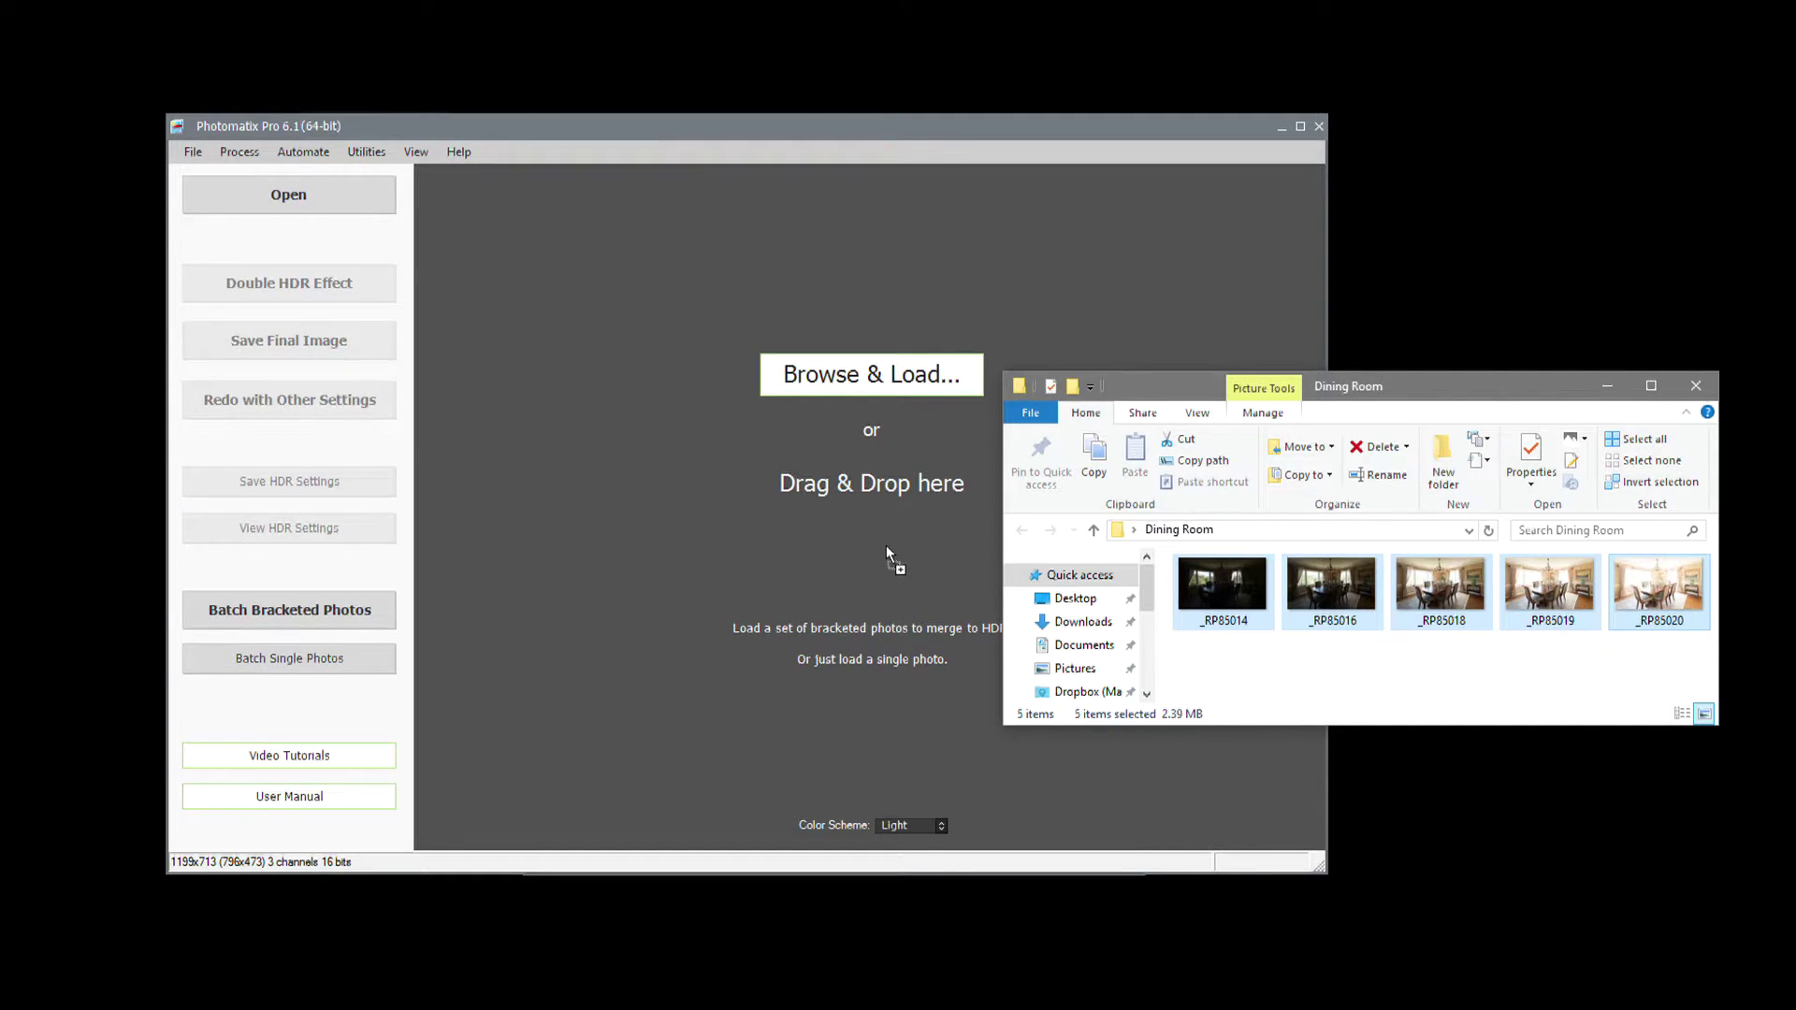
drag(886, 547, 886, 548)
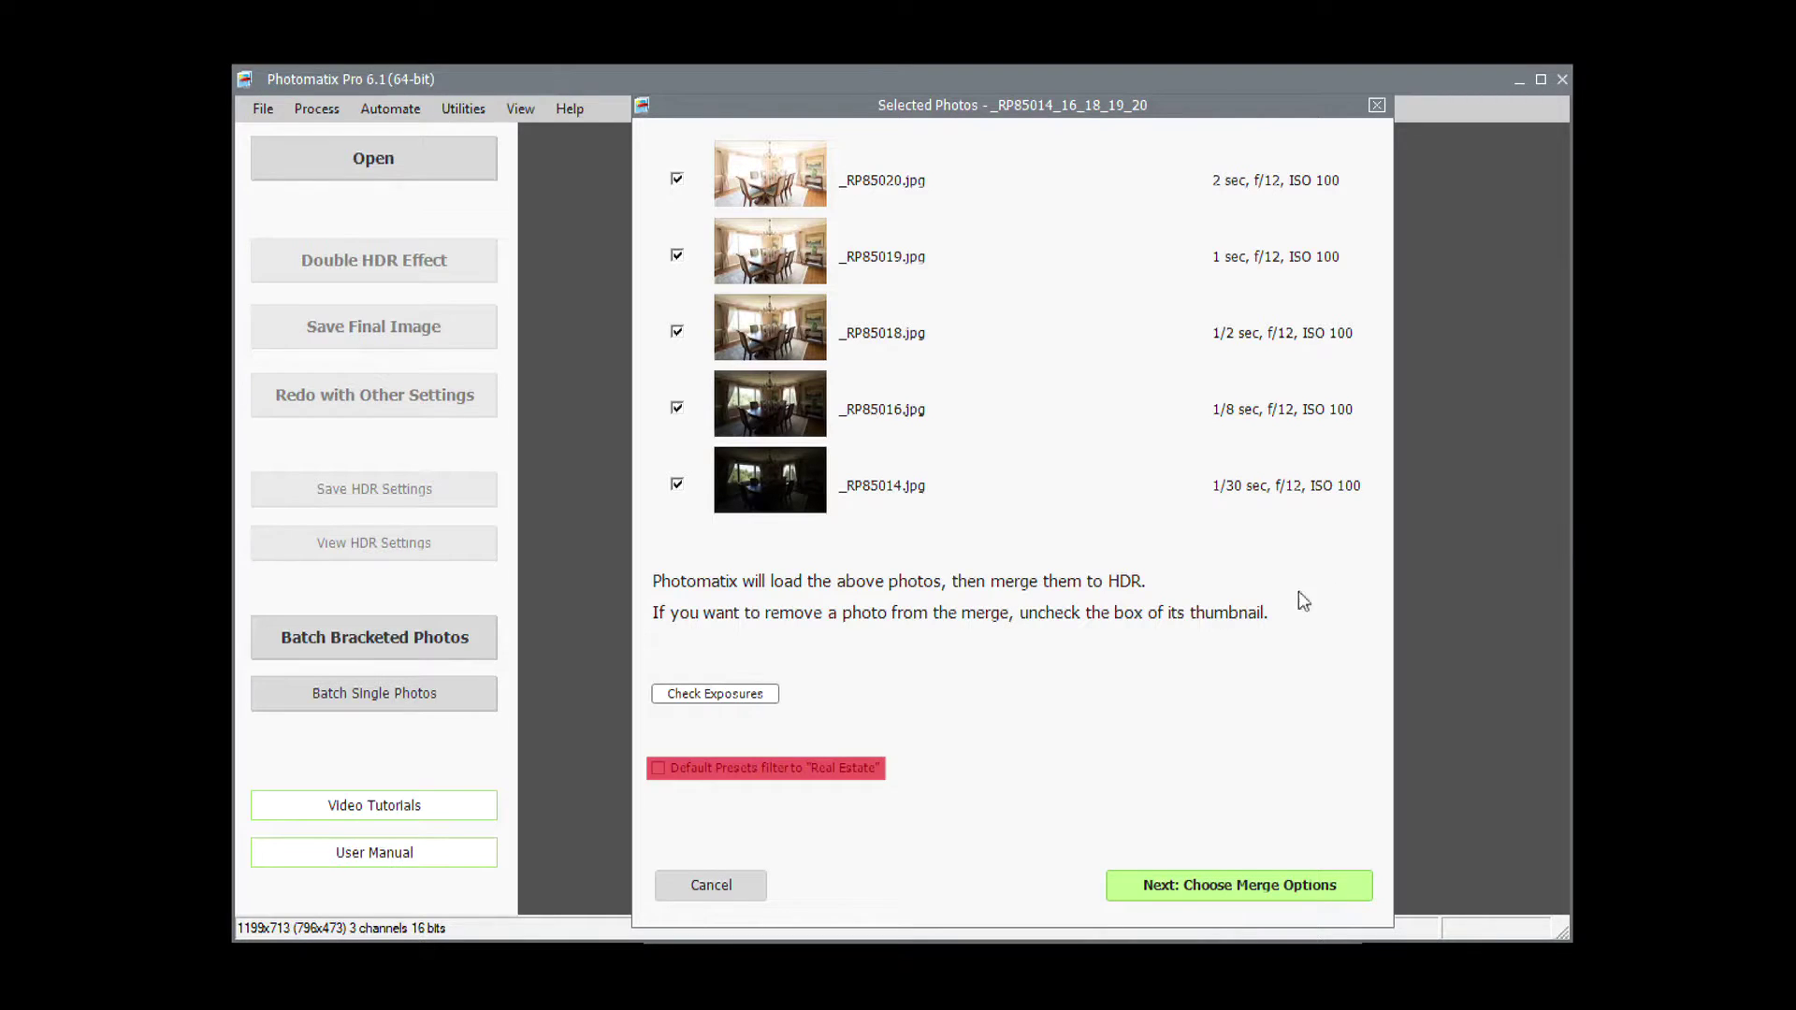
mouse_move(662, 774)
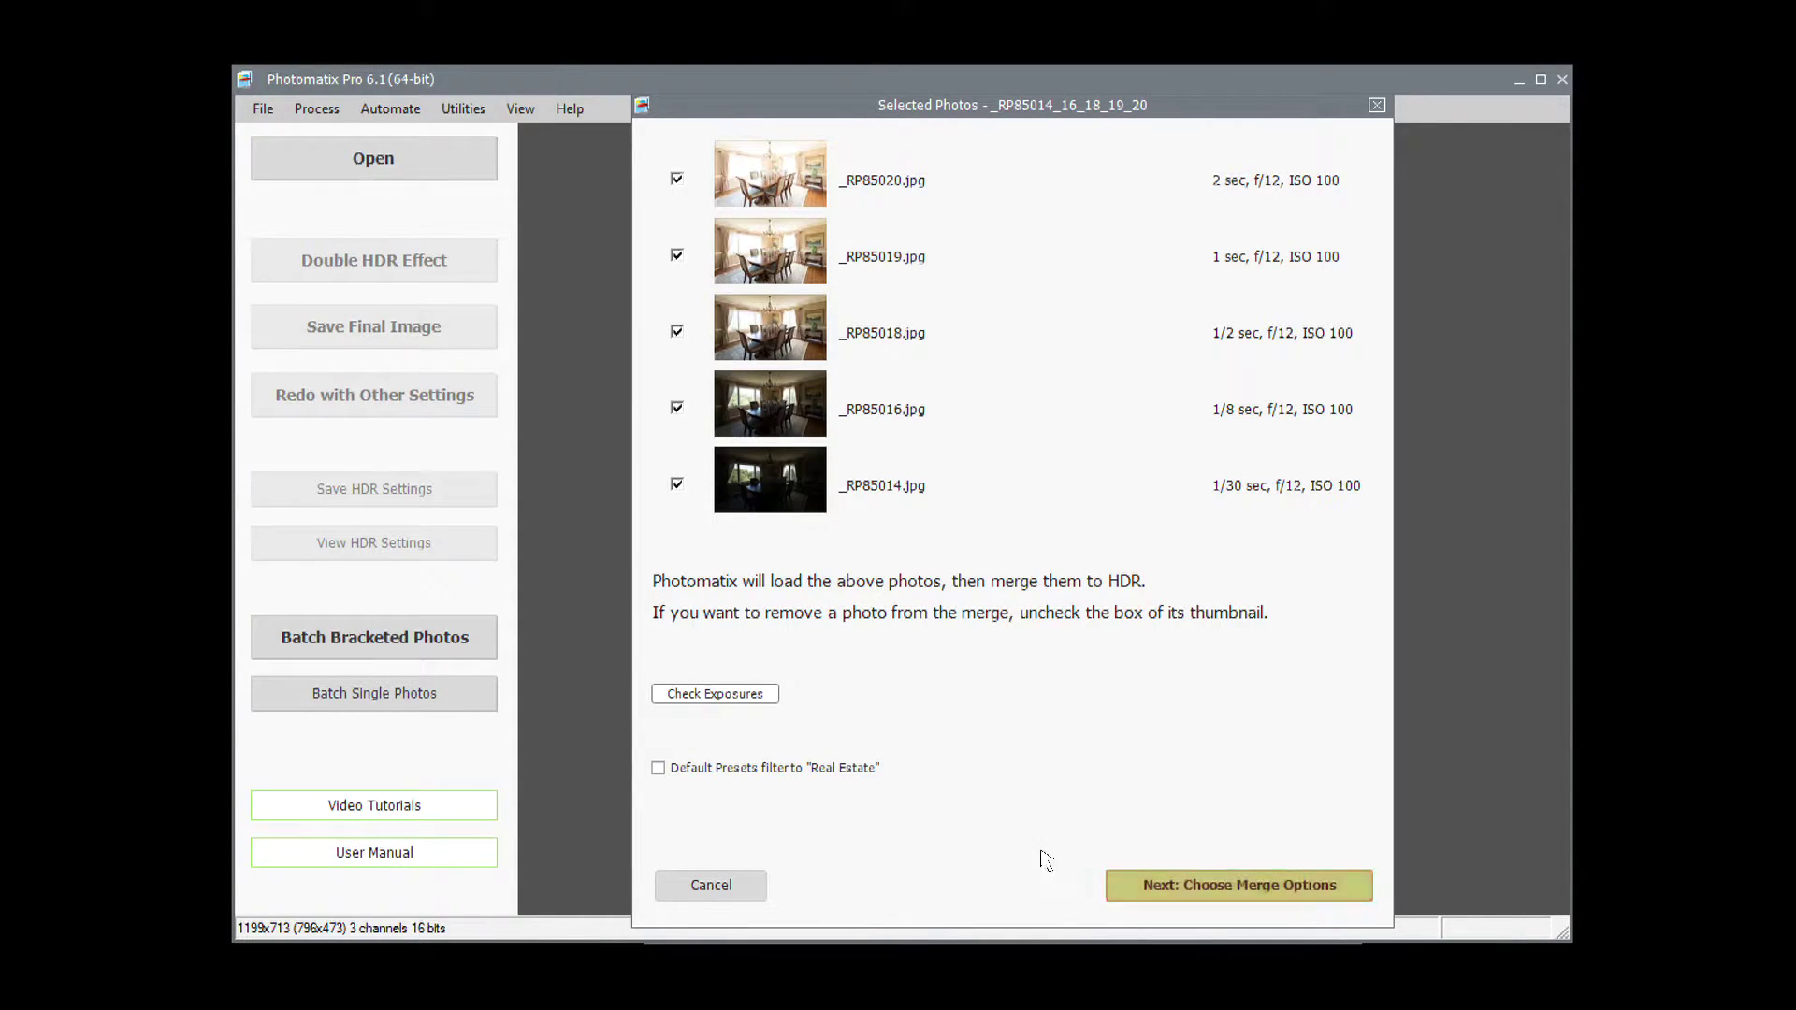
Step: Keep Align source images on and merge the five exposures to HDR
click(1230, 896)
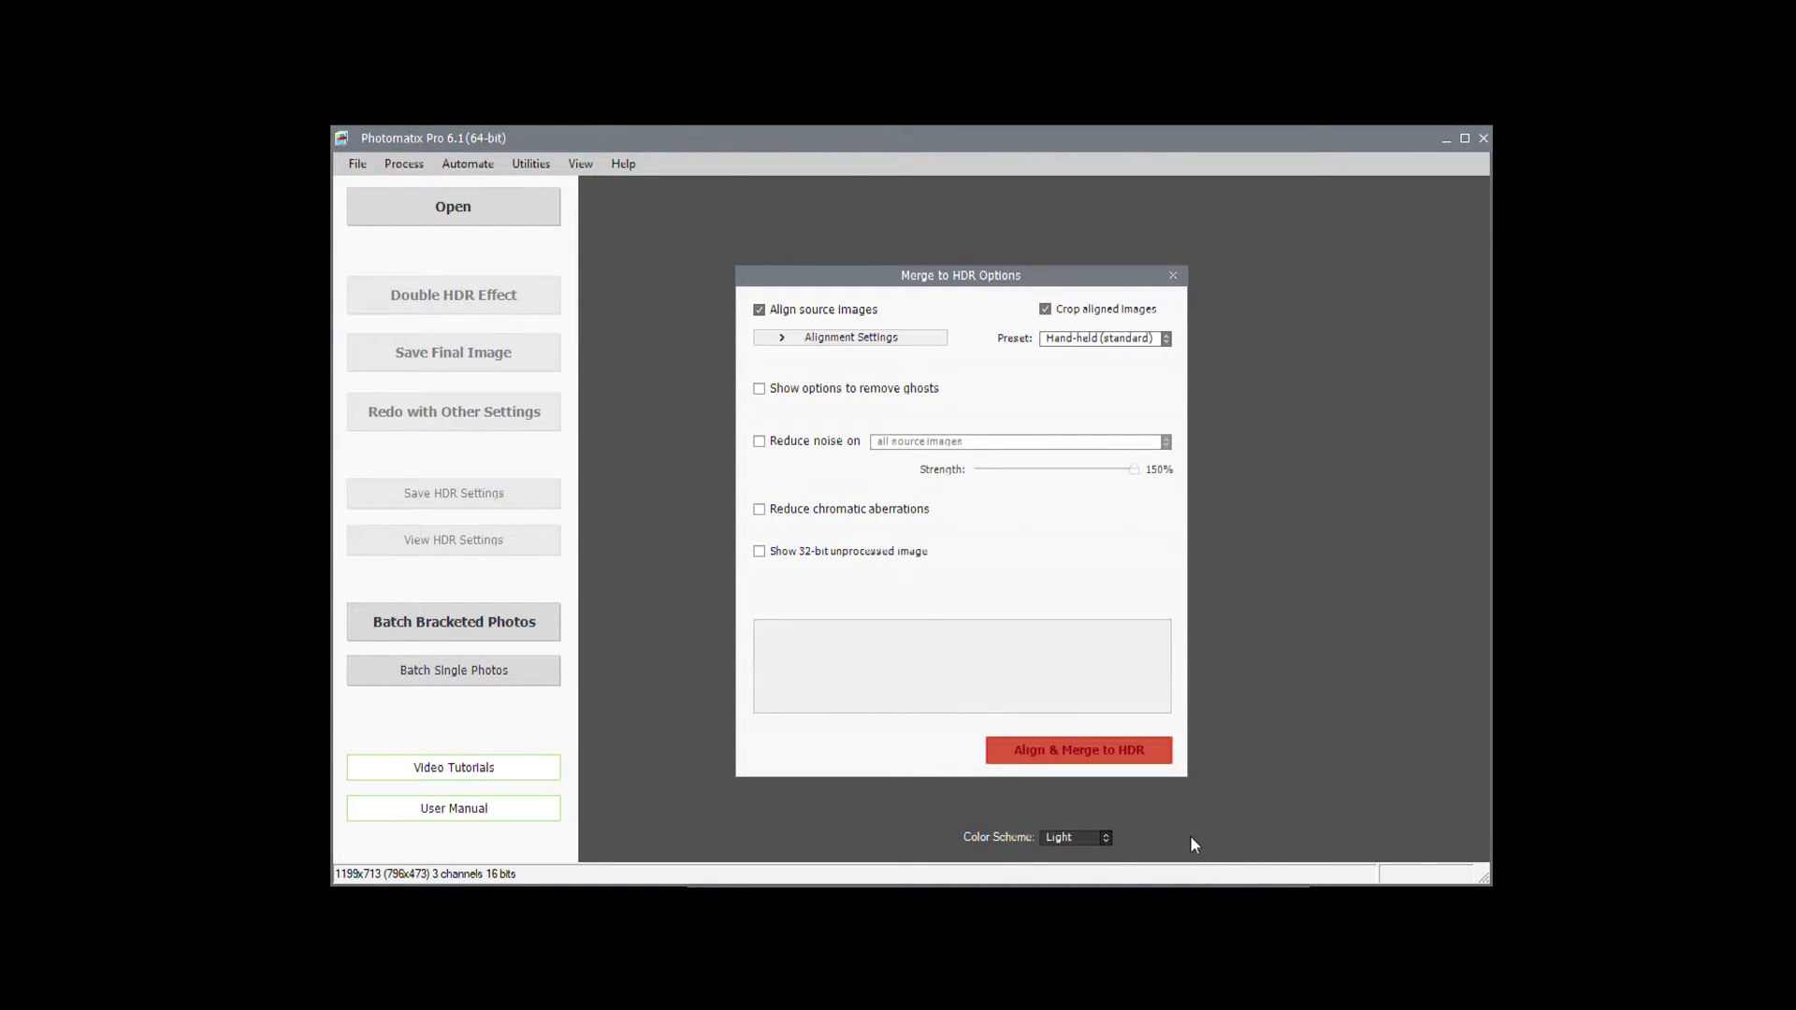
click(1160, 752)
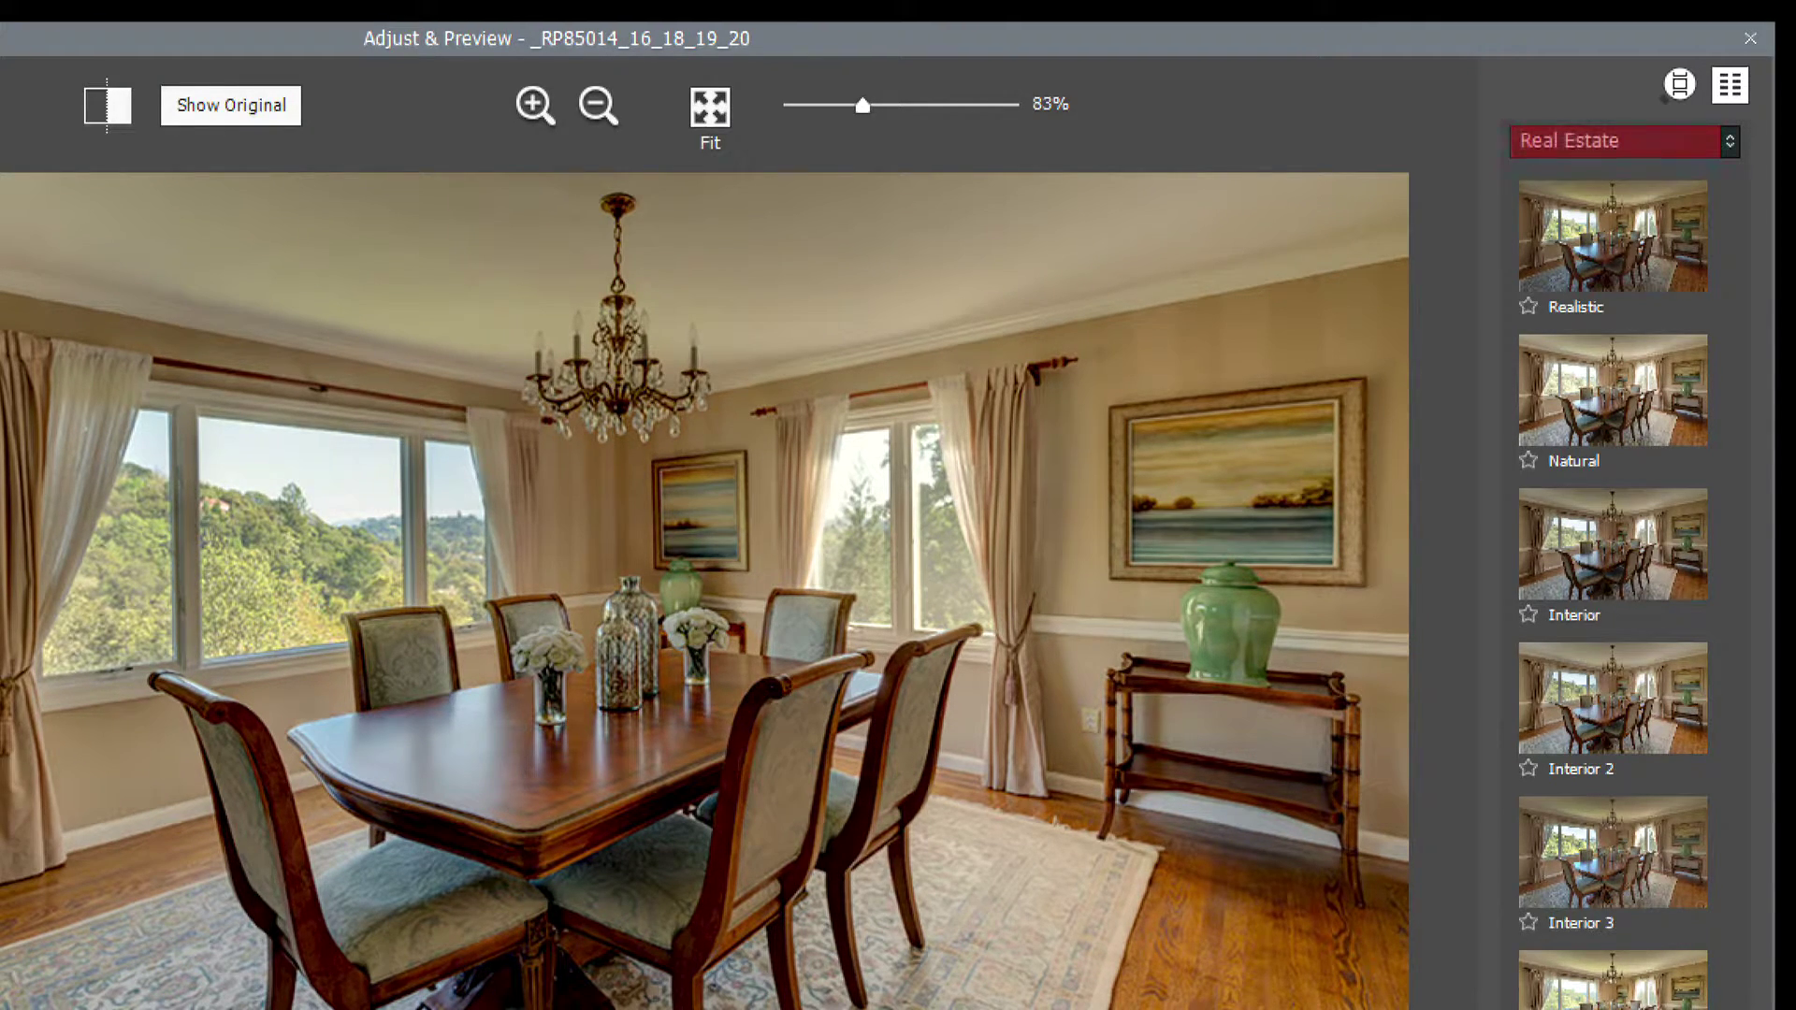
Step: Compare the Realistic, Natural and Interior Real Estate presets, then apply Interior 2
click(1681, 150)
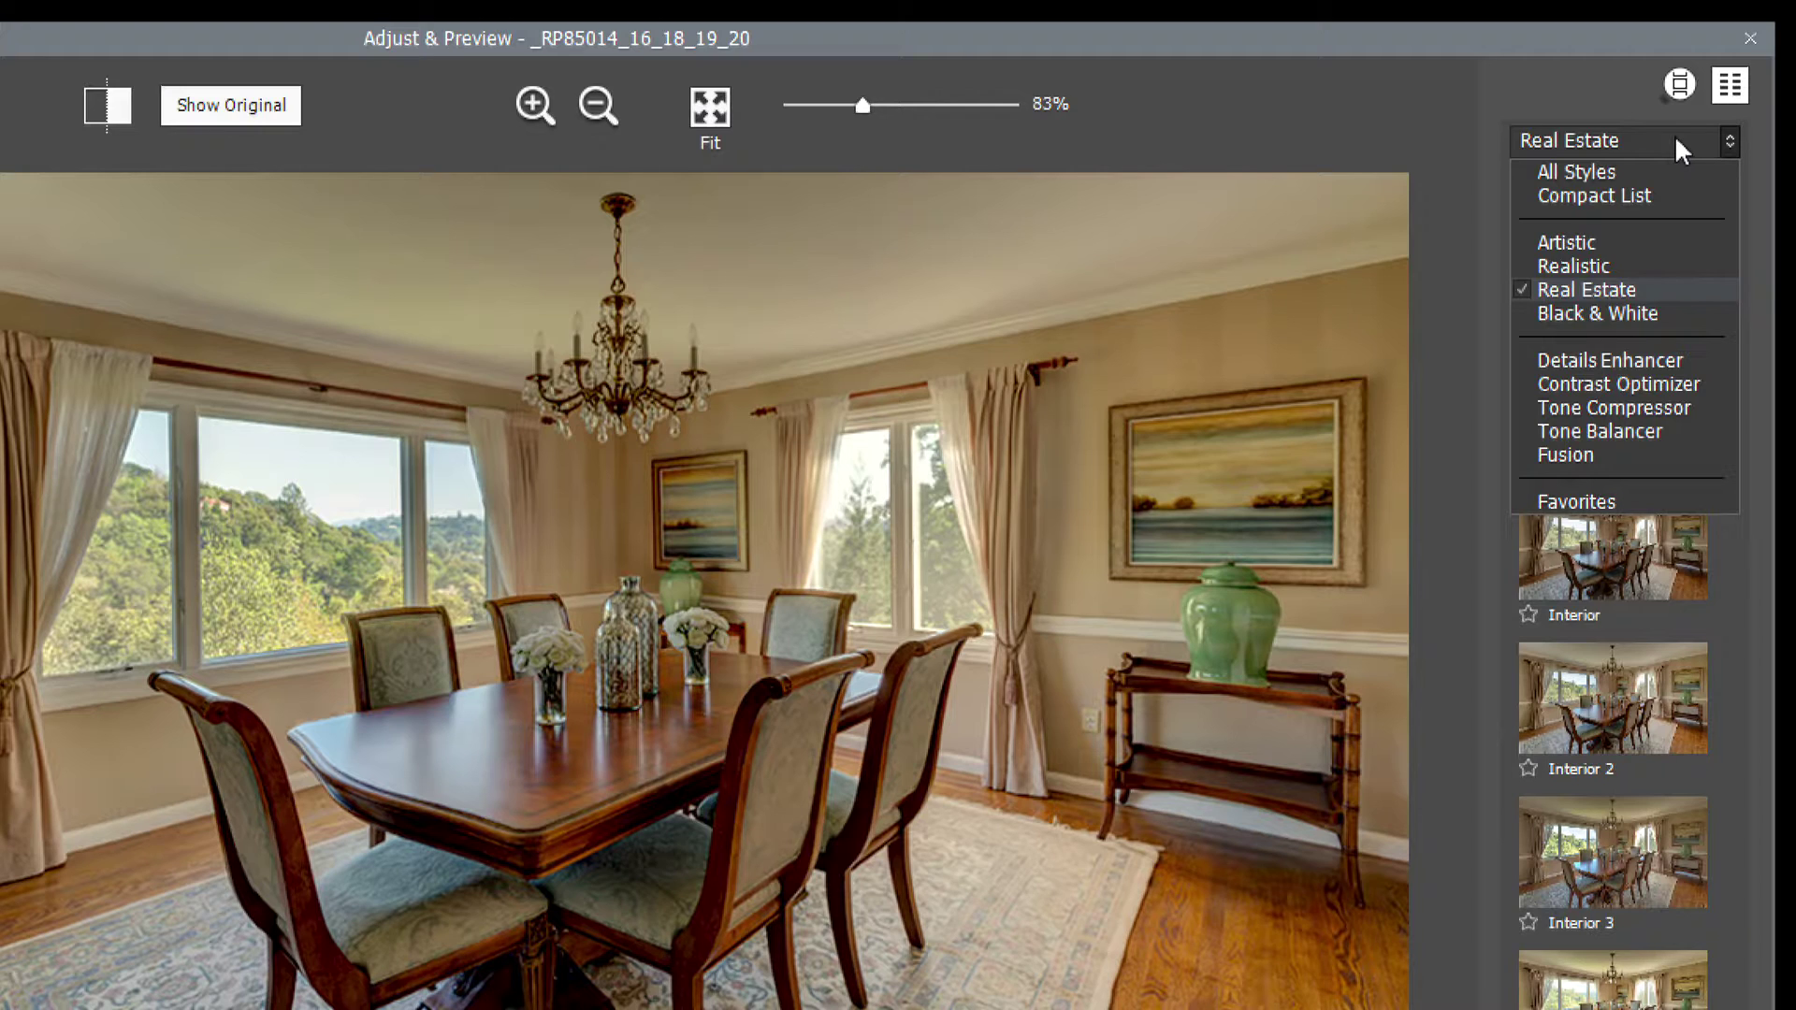
click(1681, 150)
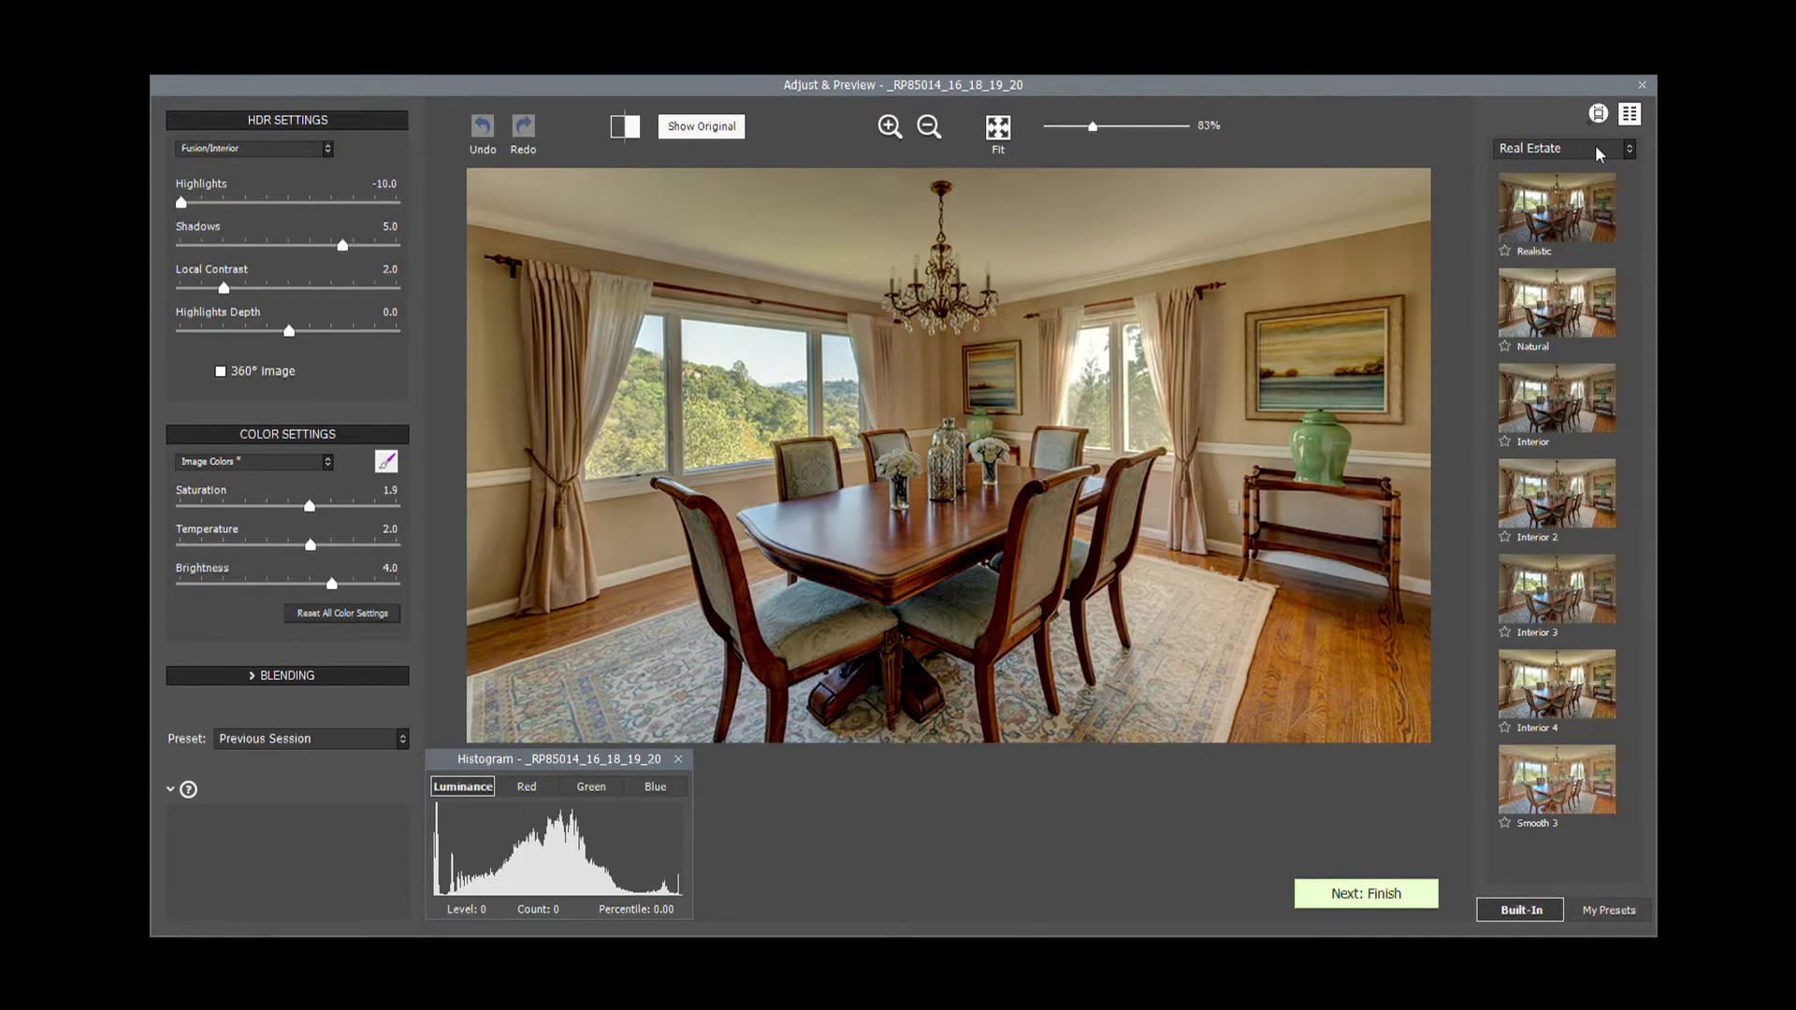
click(1577, 230)
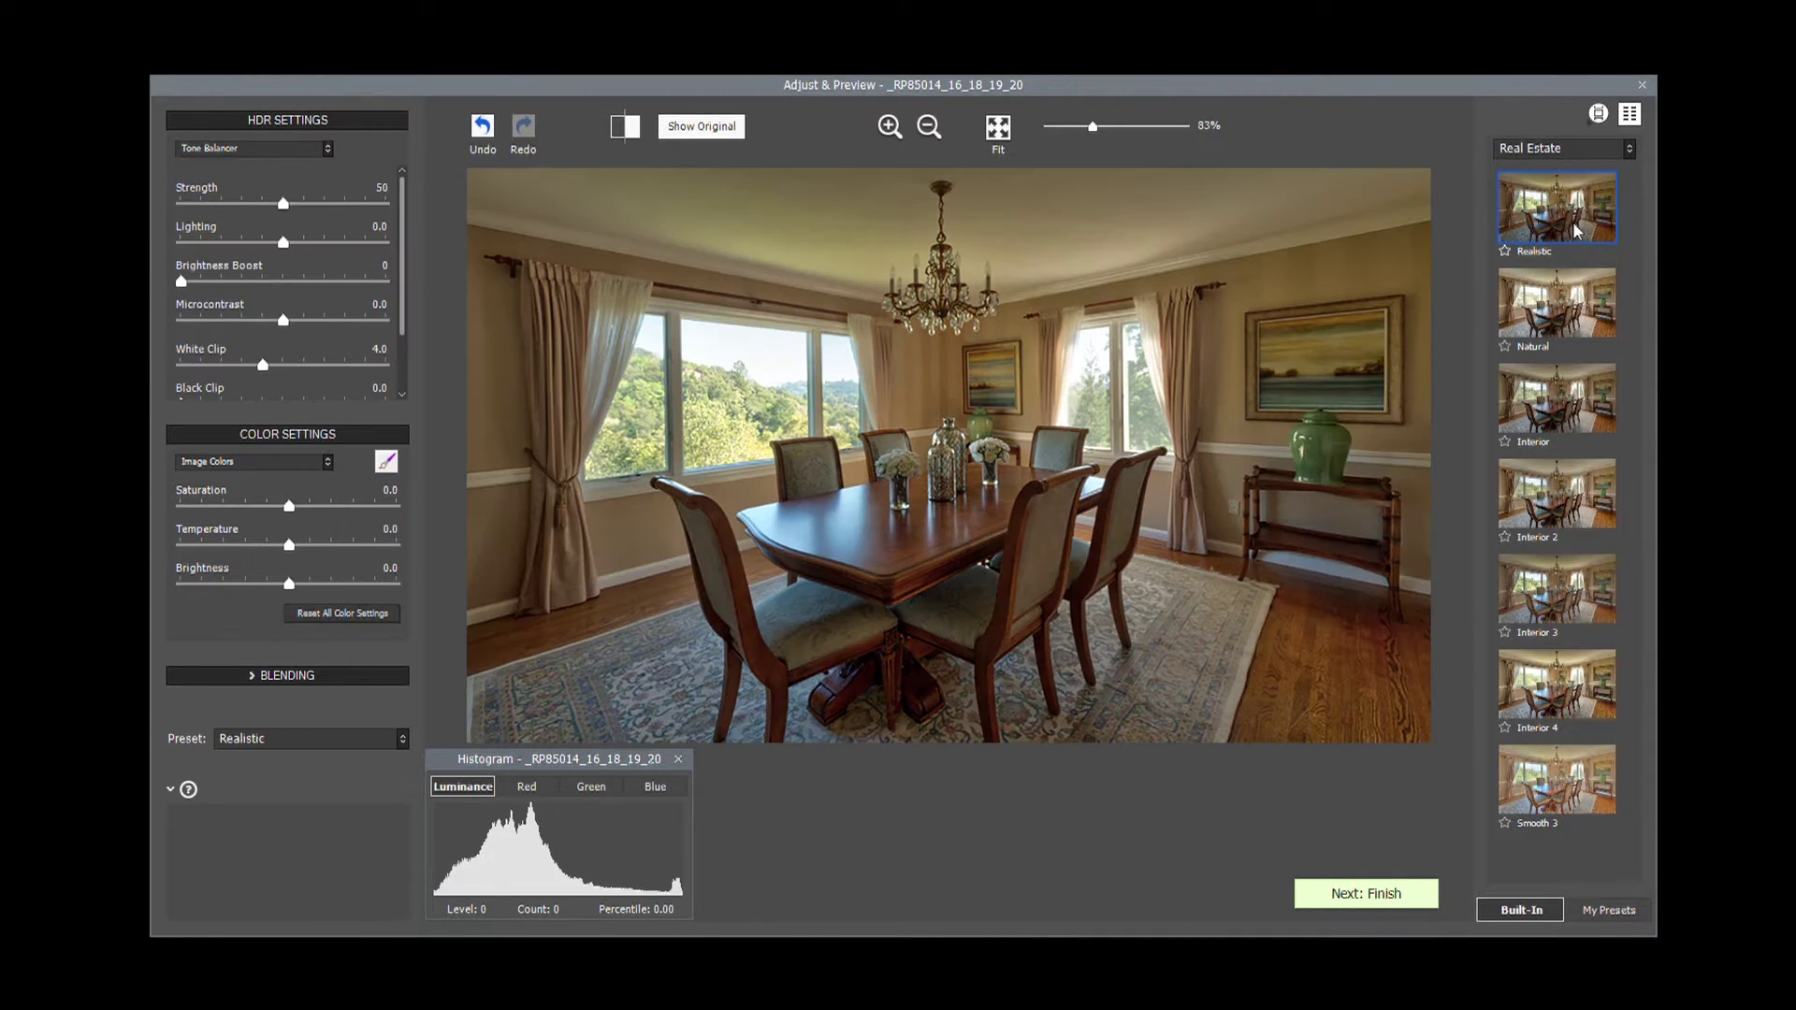
click(1578, 324)
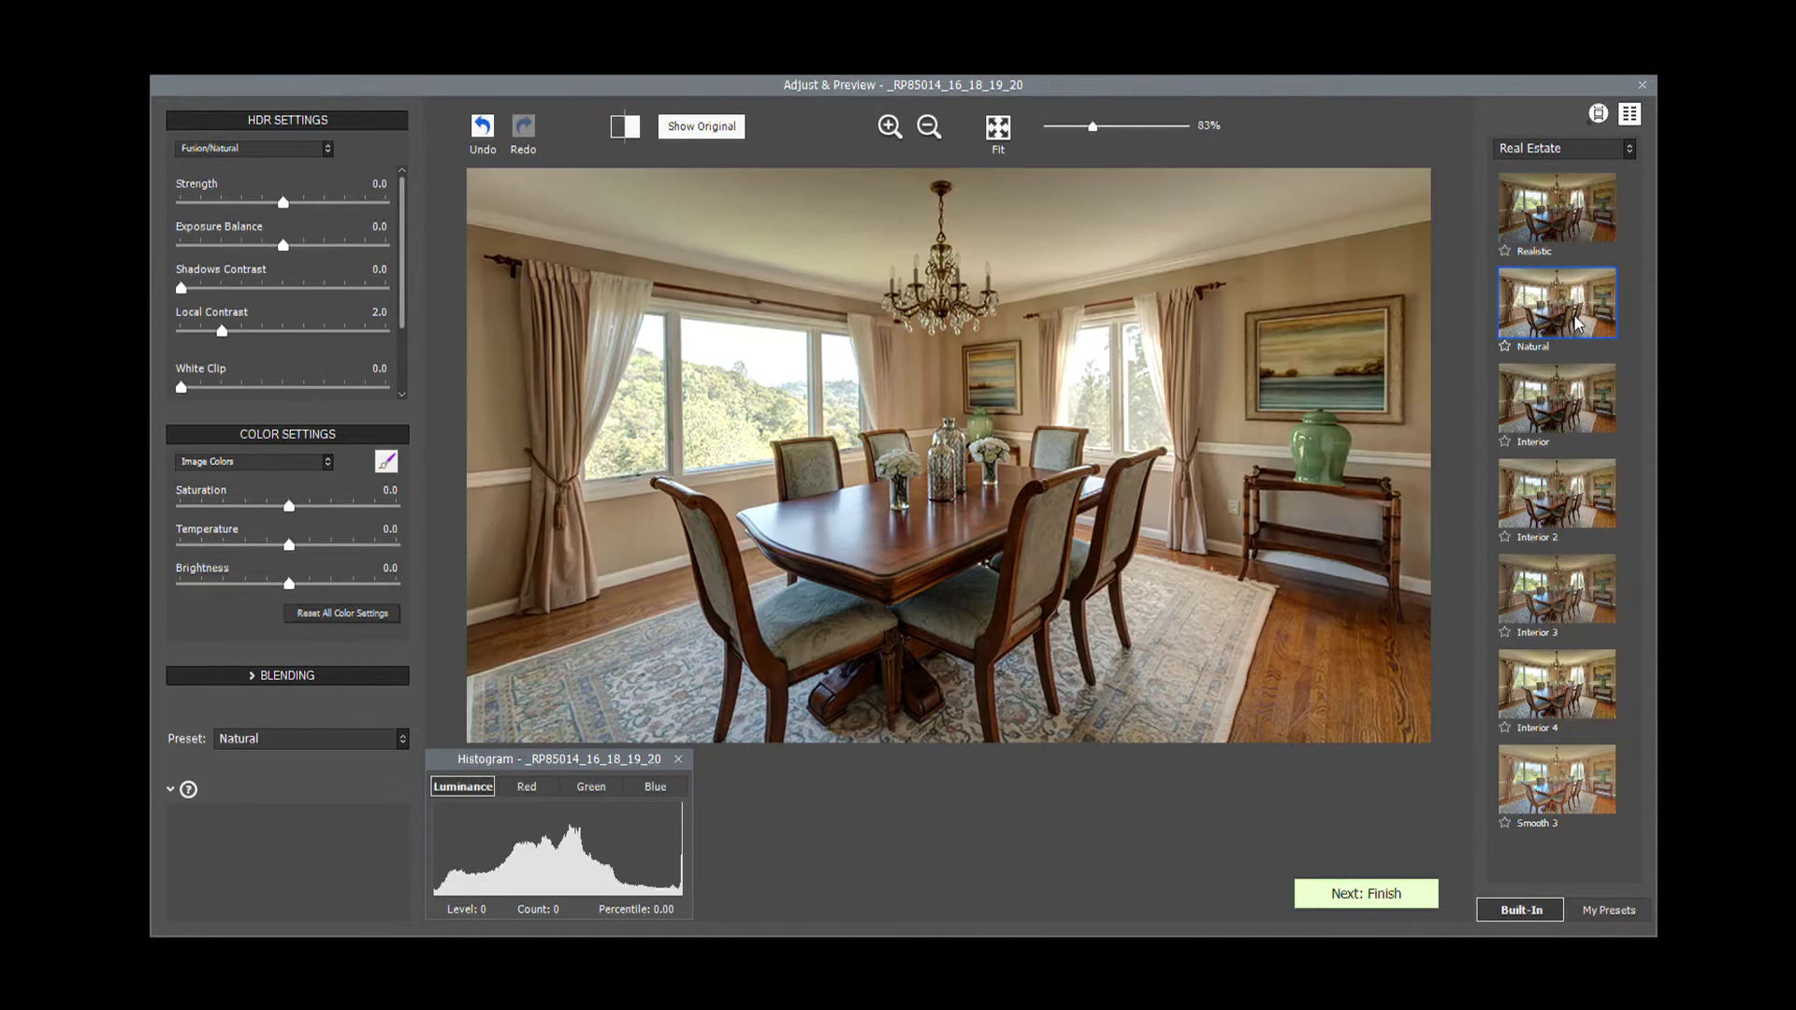
click(1576, 421)
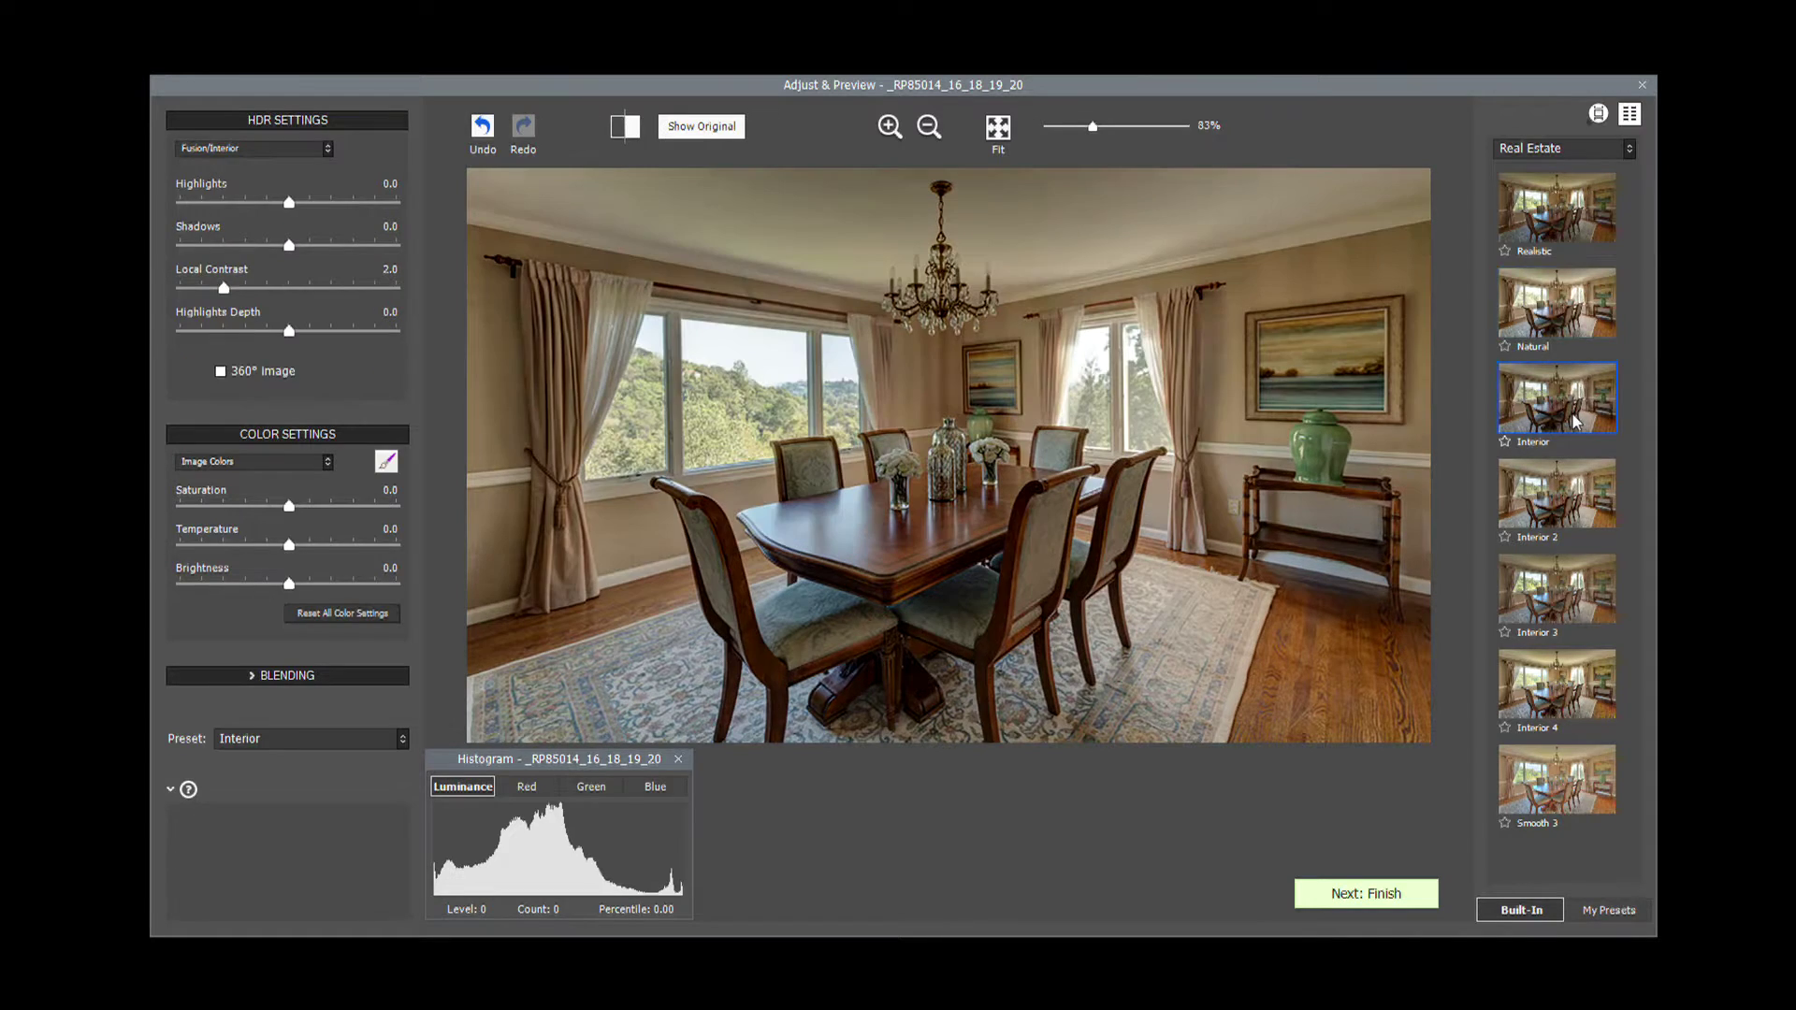
click(1576, 513)
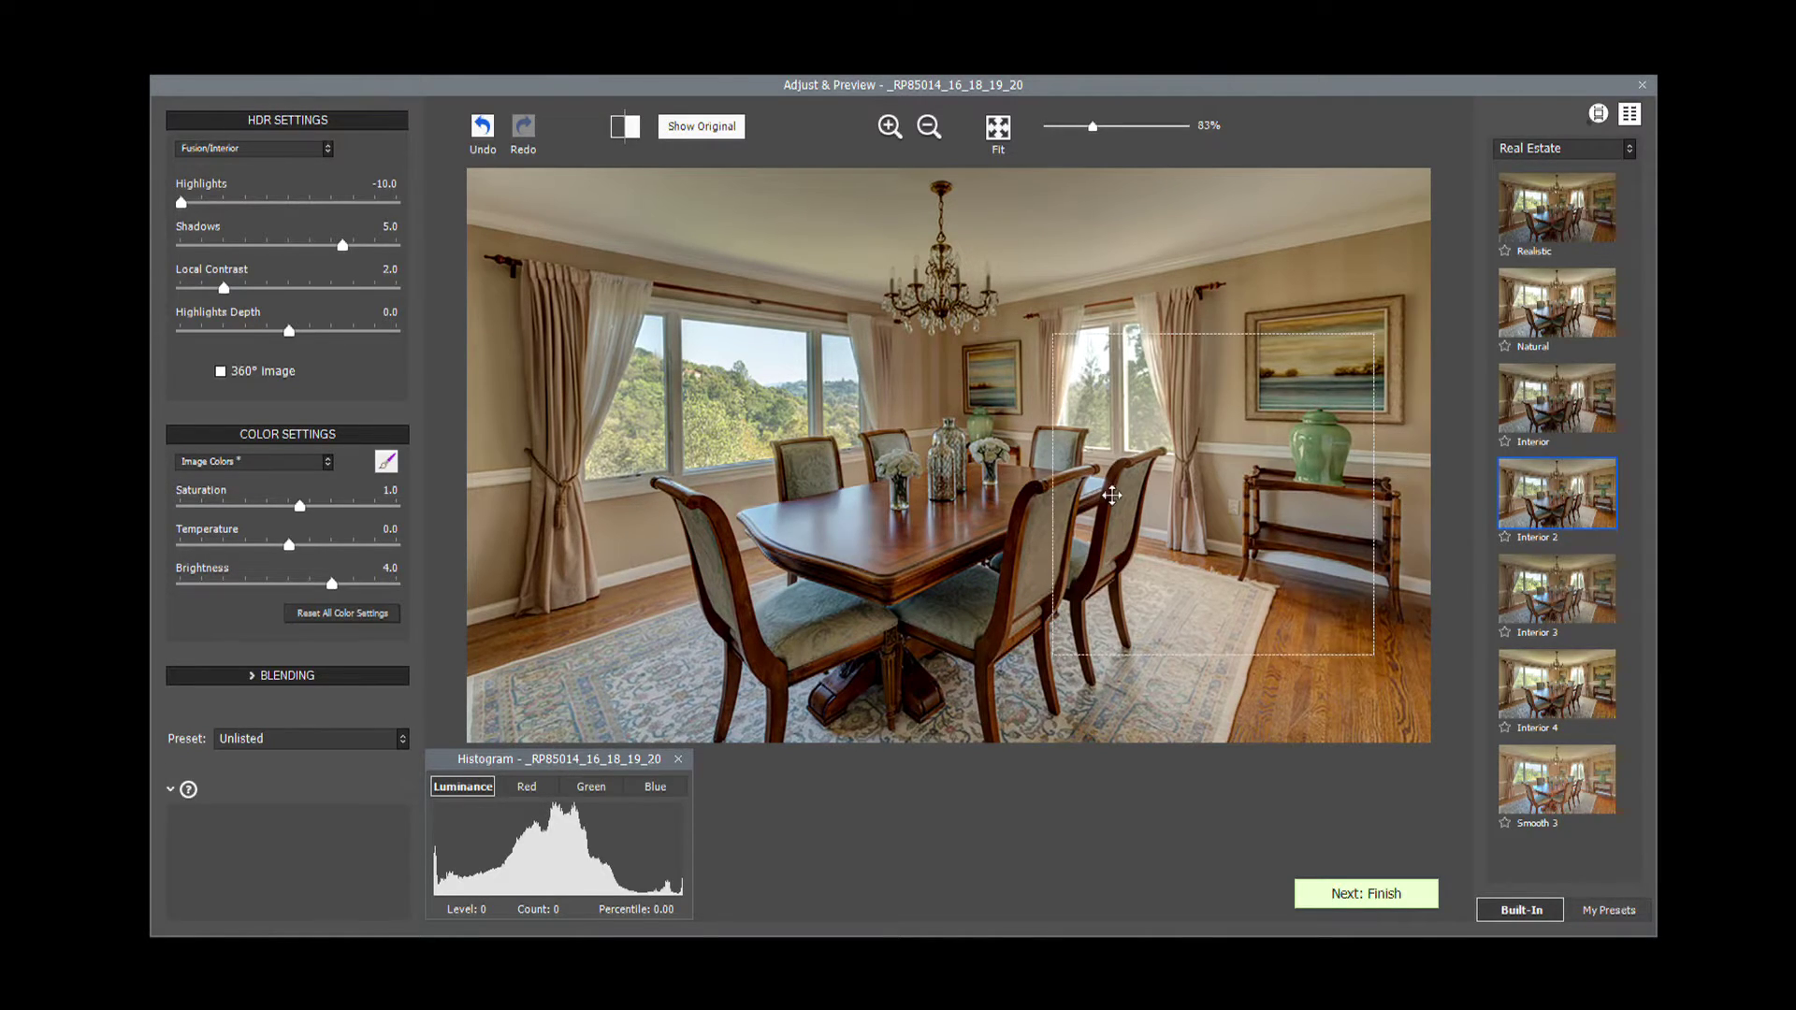
Step: Raise Saturation to 1.9 and finish the tone mapping
drag(299, 506, 311, 553)
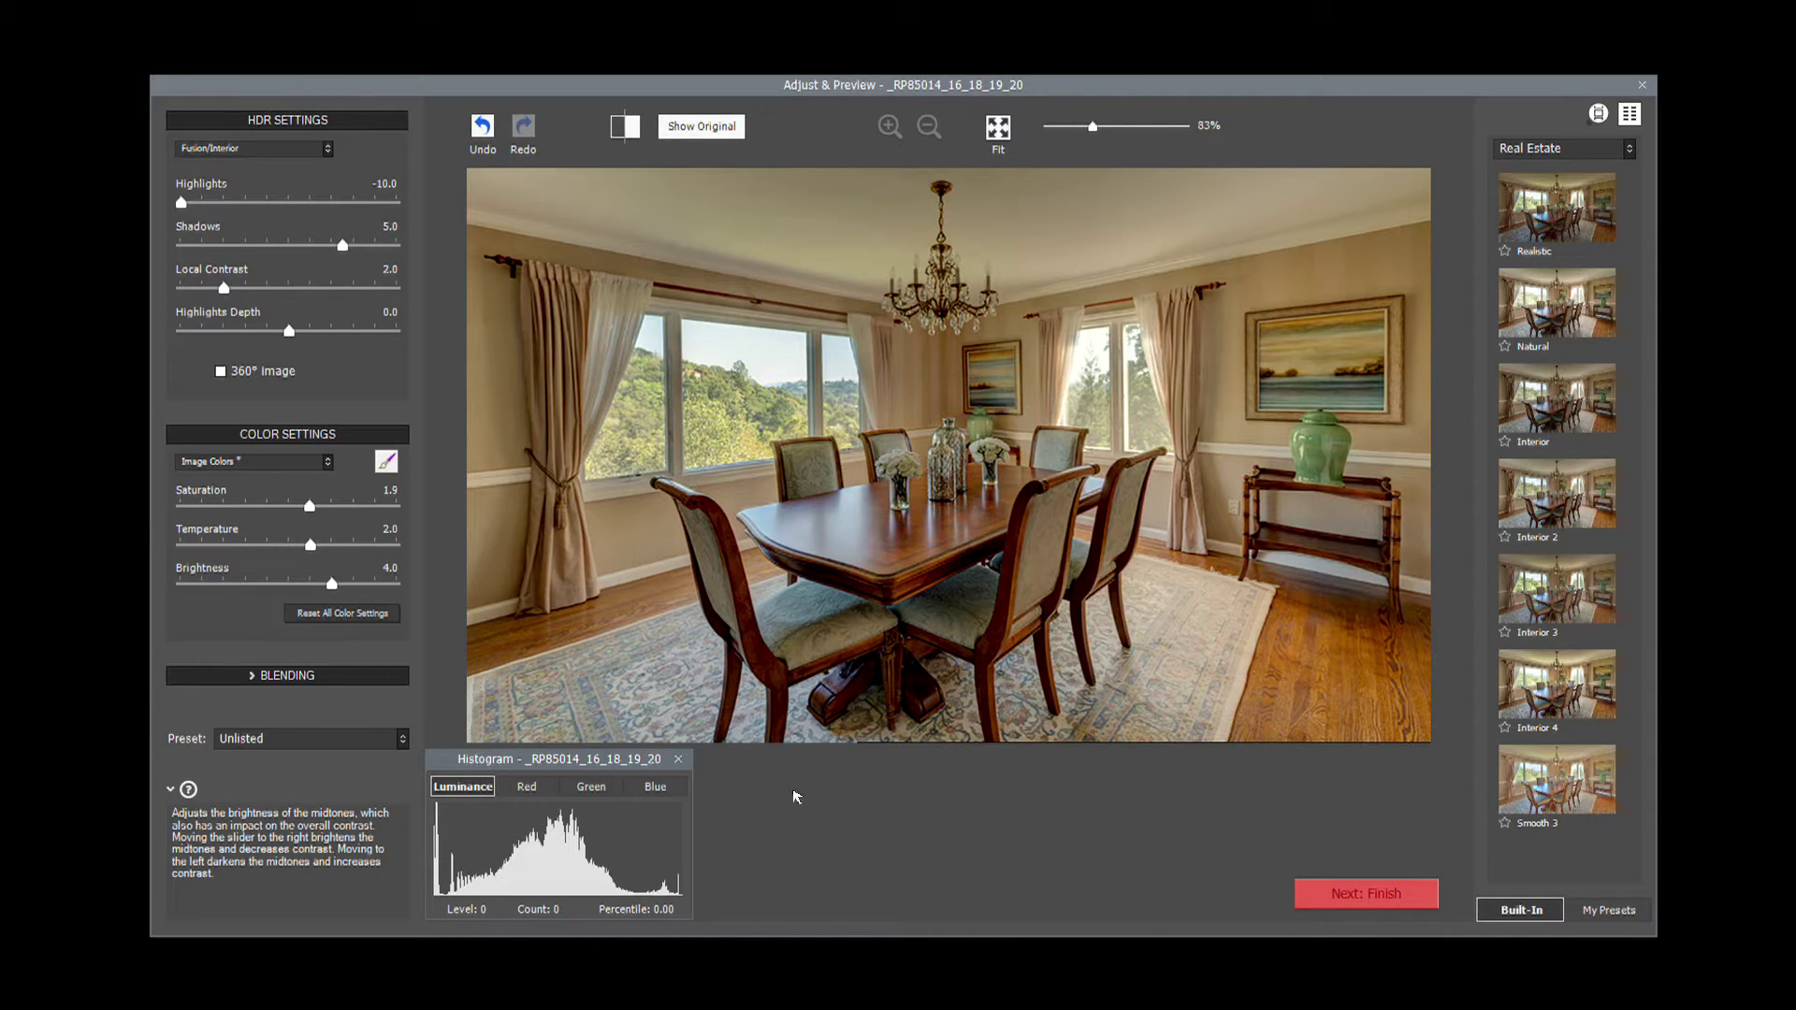
click(1323, 891)
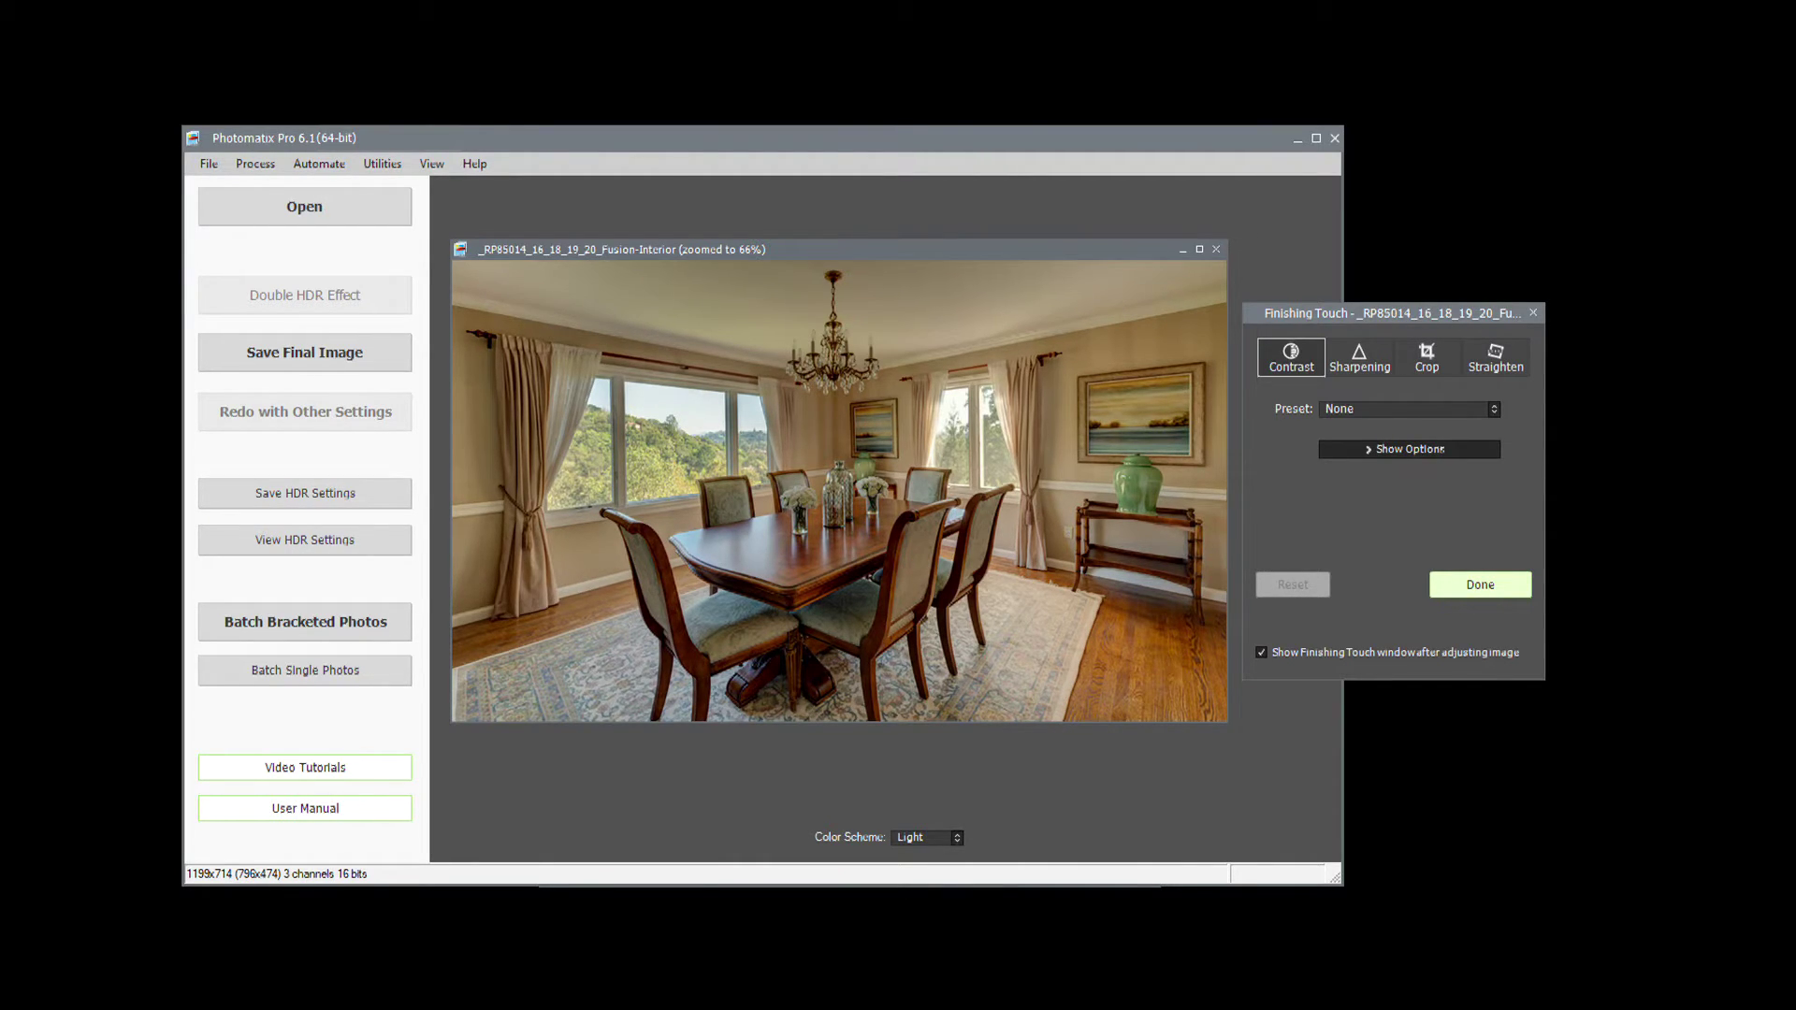
Step: Choose Mild Contrast from the Contrast Preset list in Finishing Touch
click(1444, 408)
click(1445, 464)
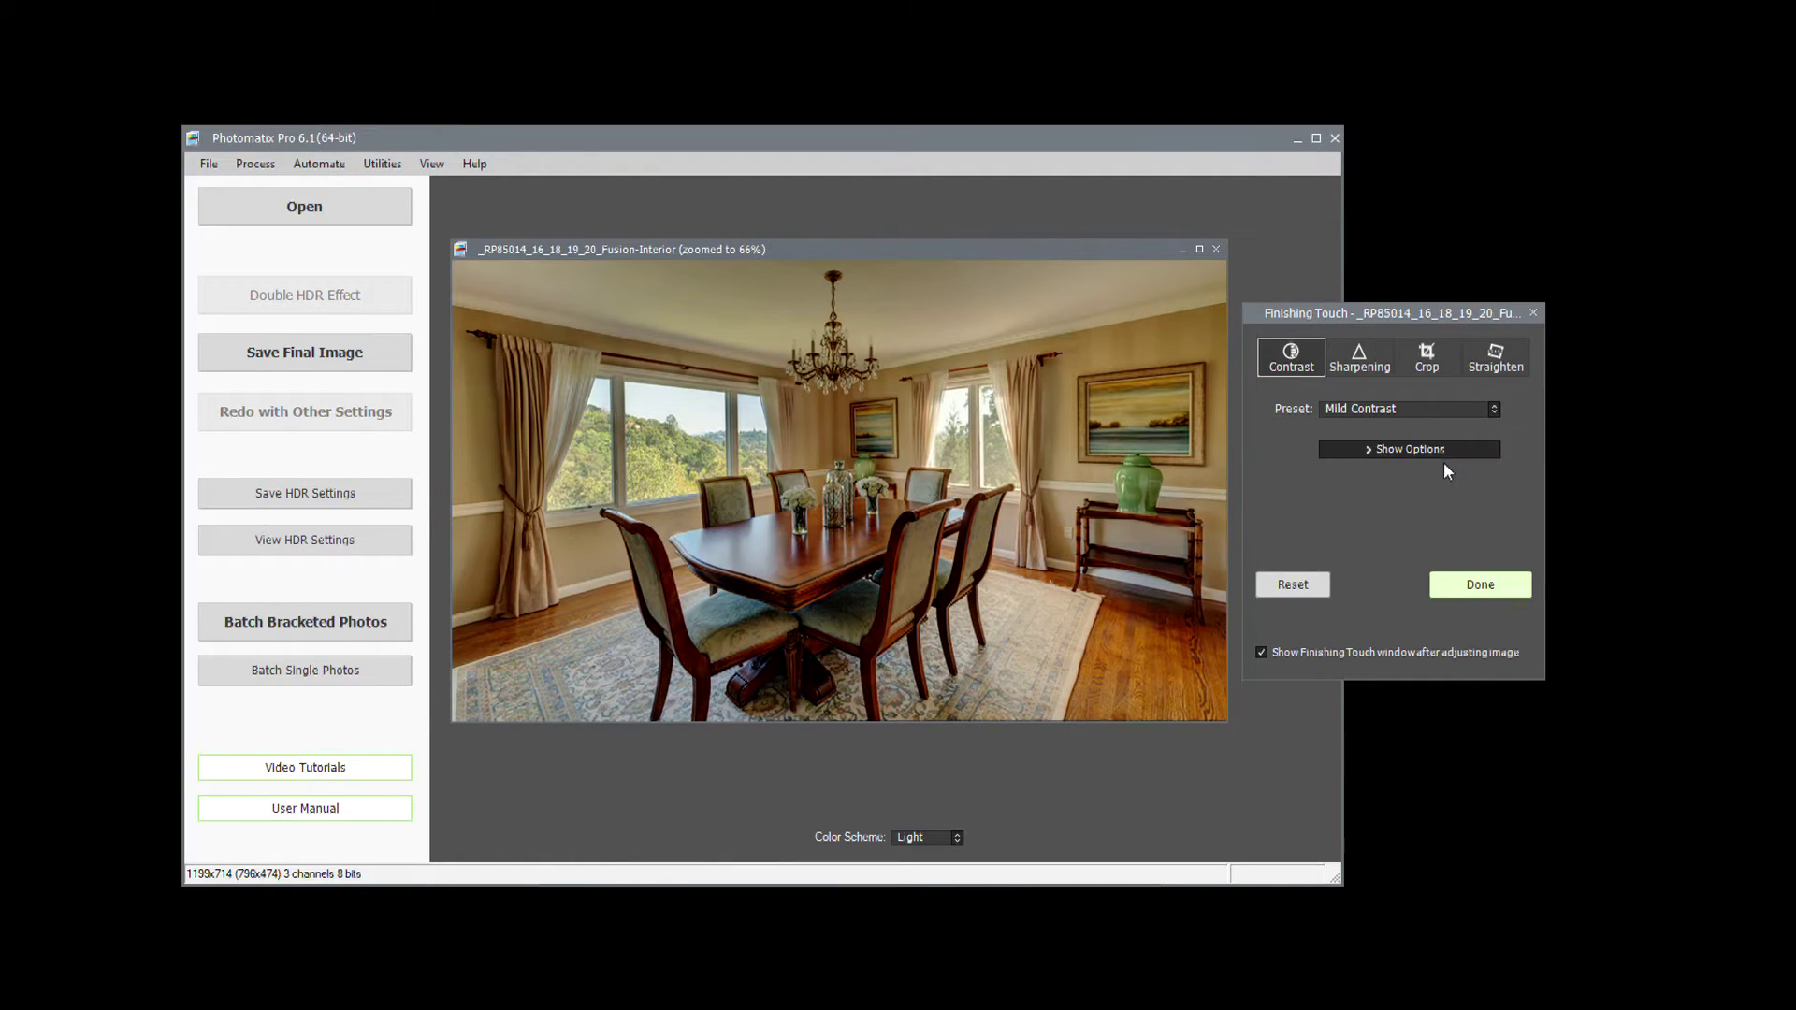
click(1368, 365)
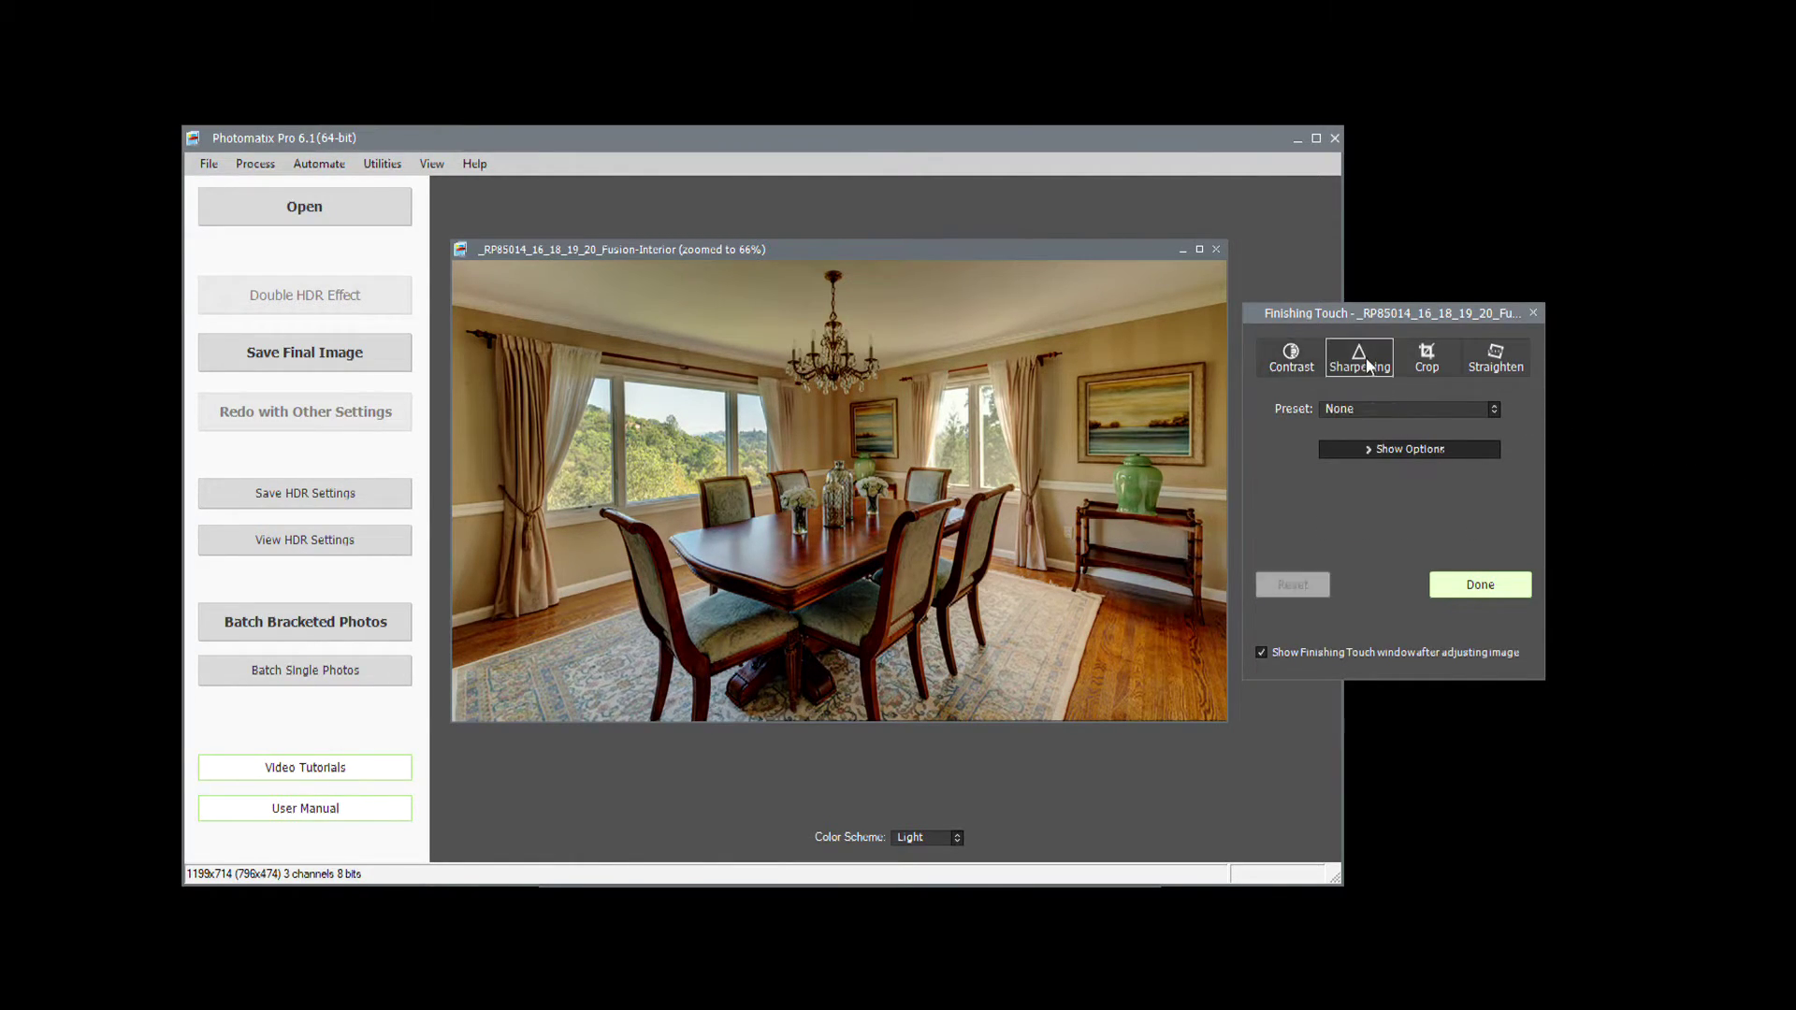
Step: Straighten the image: Vertical Perspective +4, Horizontal Perspective -20, Rotation +1.0
click(1497, 359)
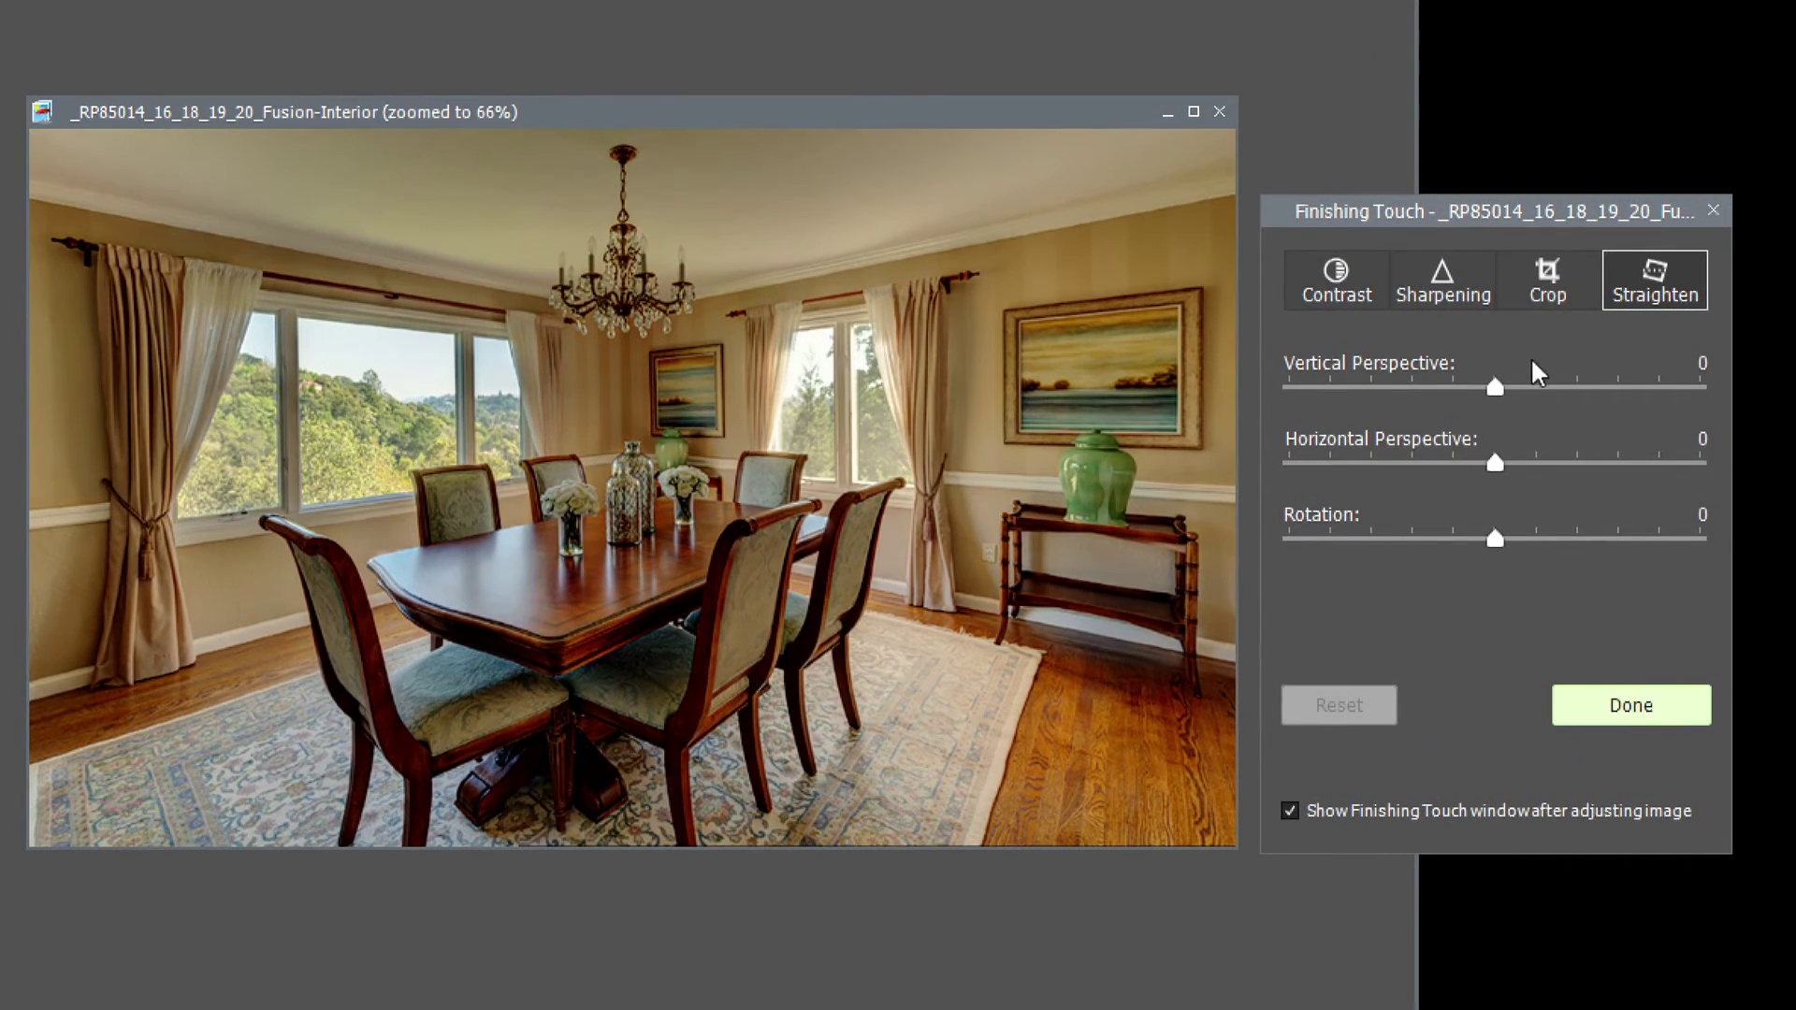
drag(1471, 396, 1480, 394)
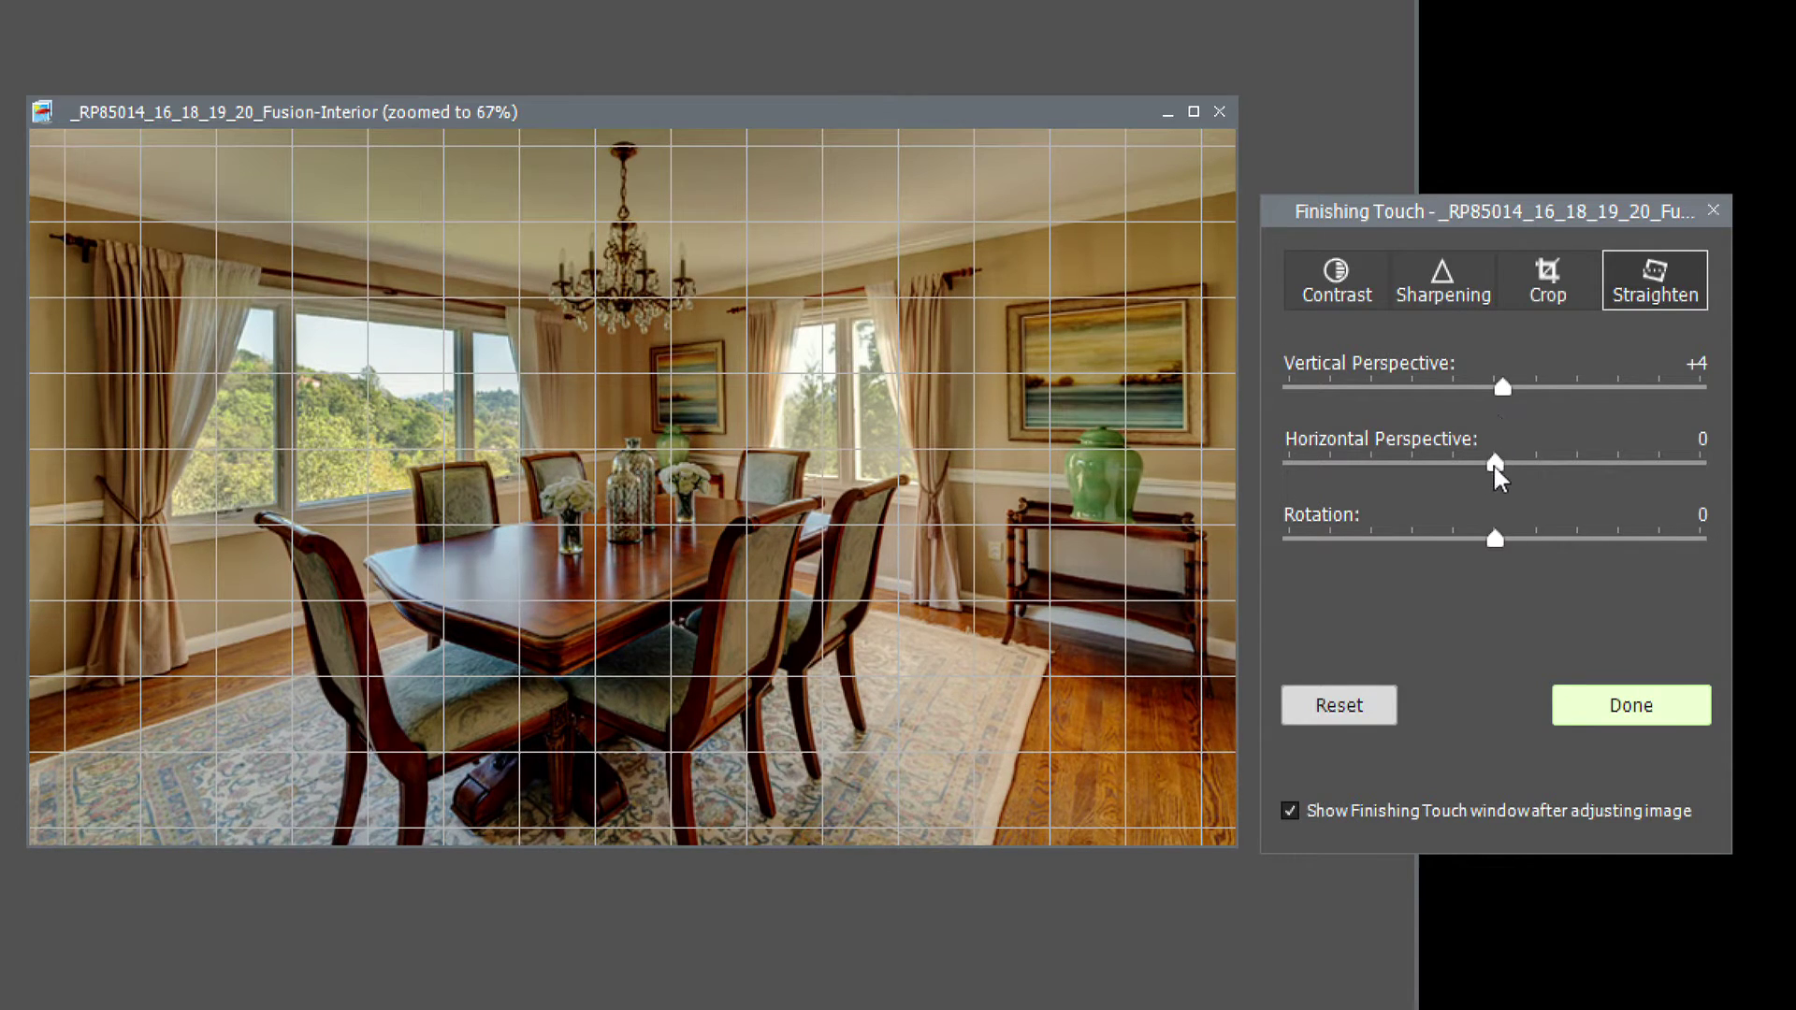
drag(1494, 464, 1452, 462)
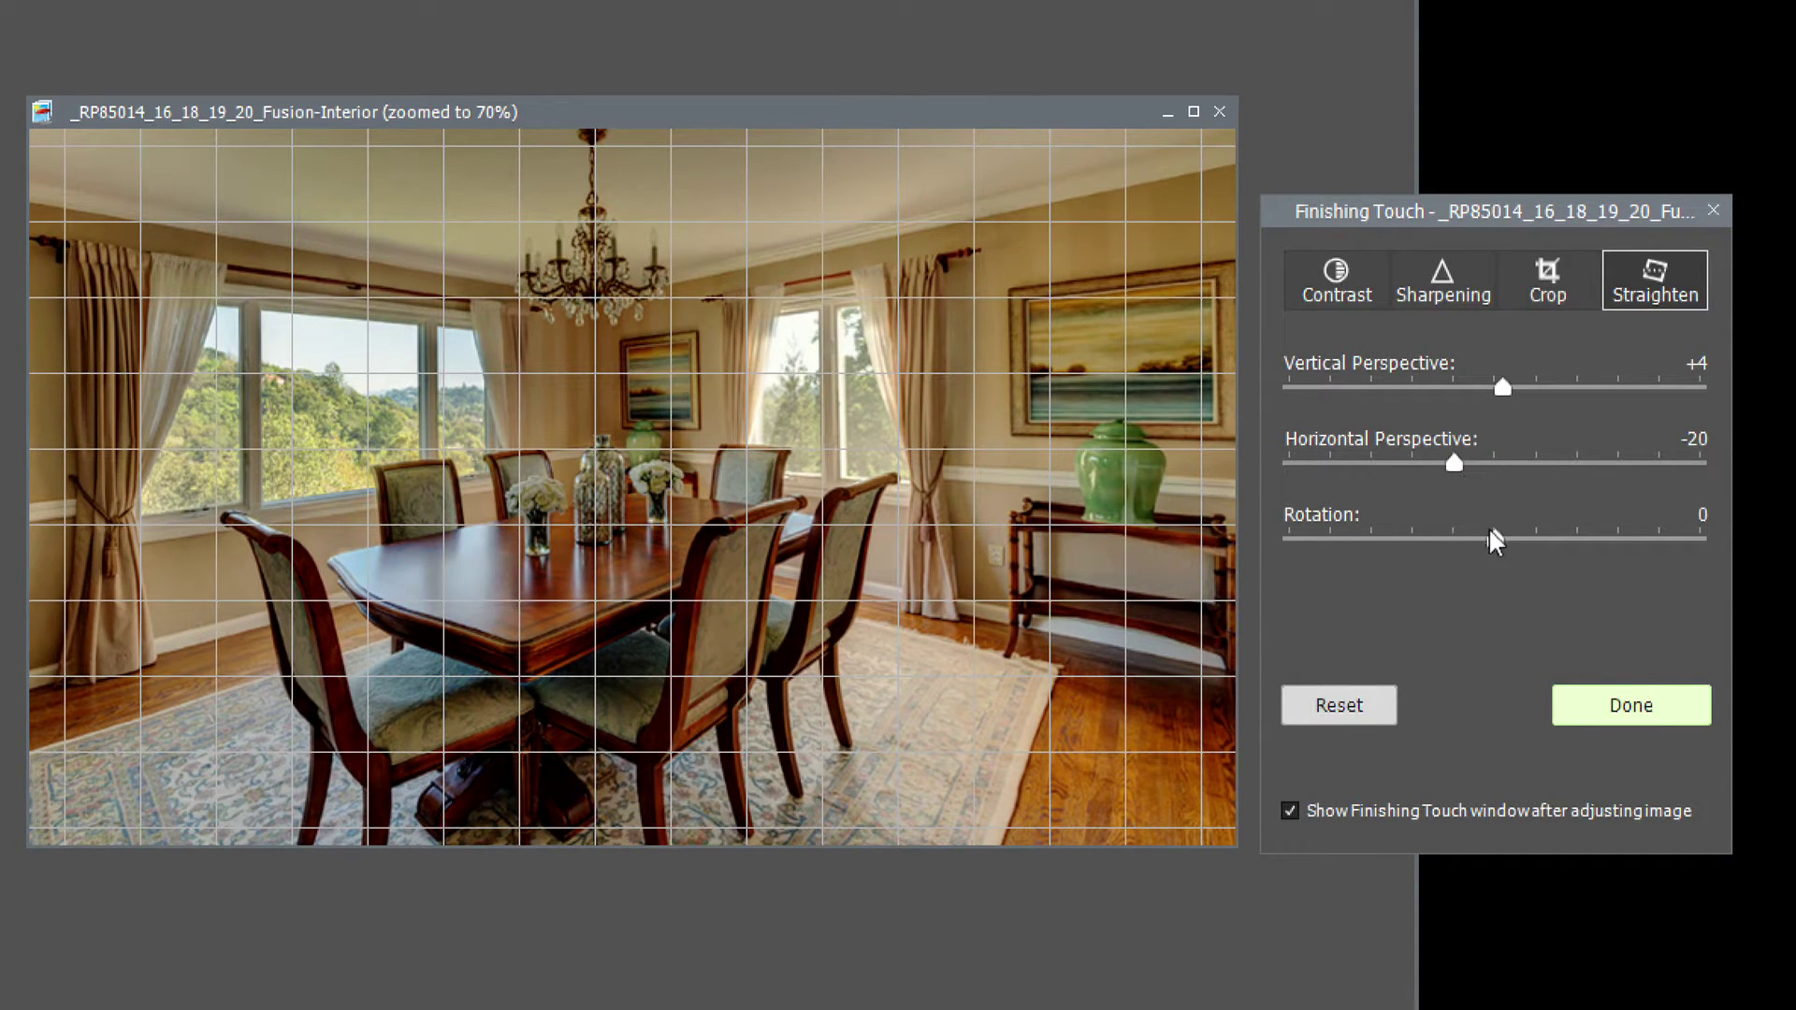
drag(1496, 536, 1529, 539)
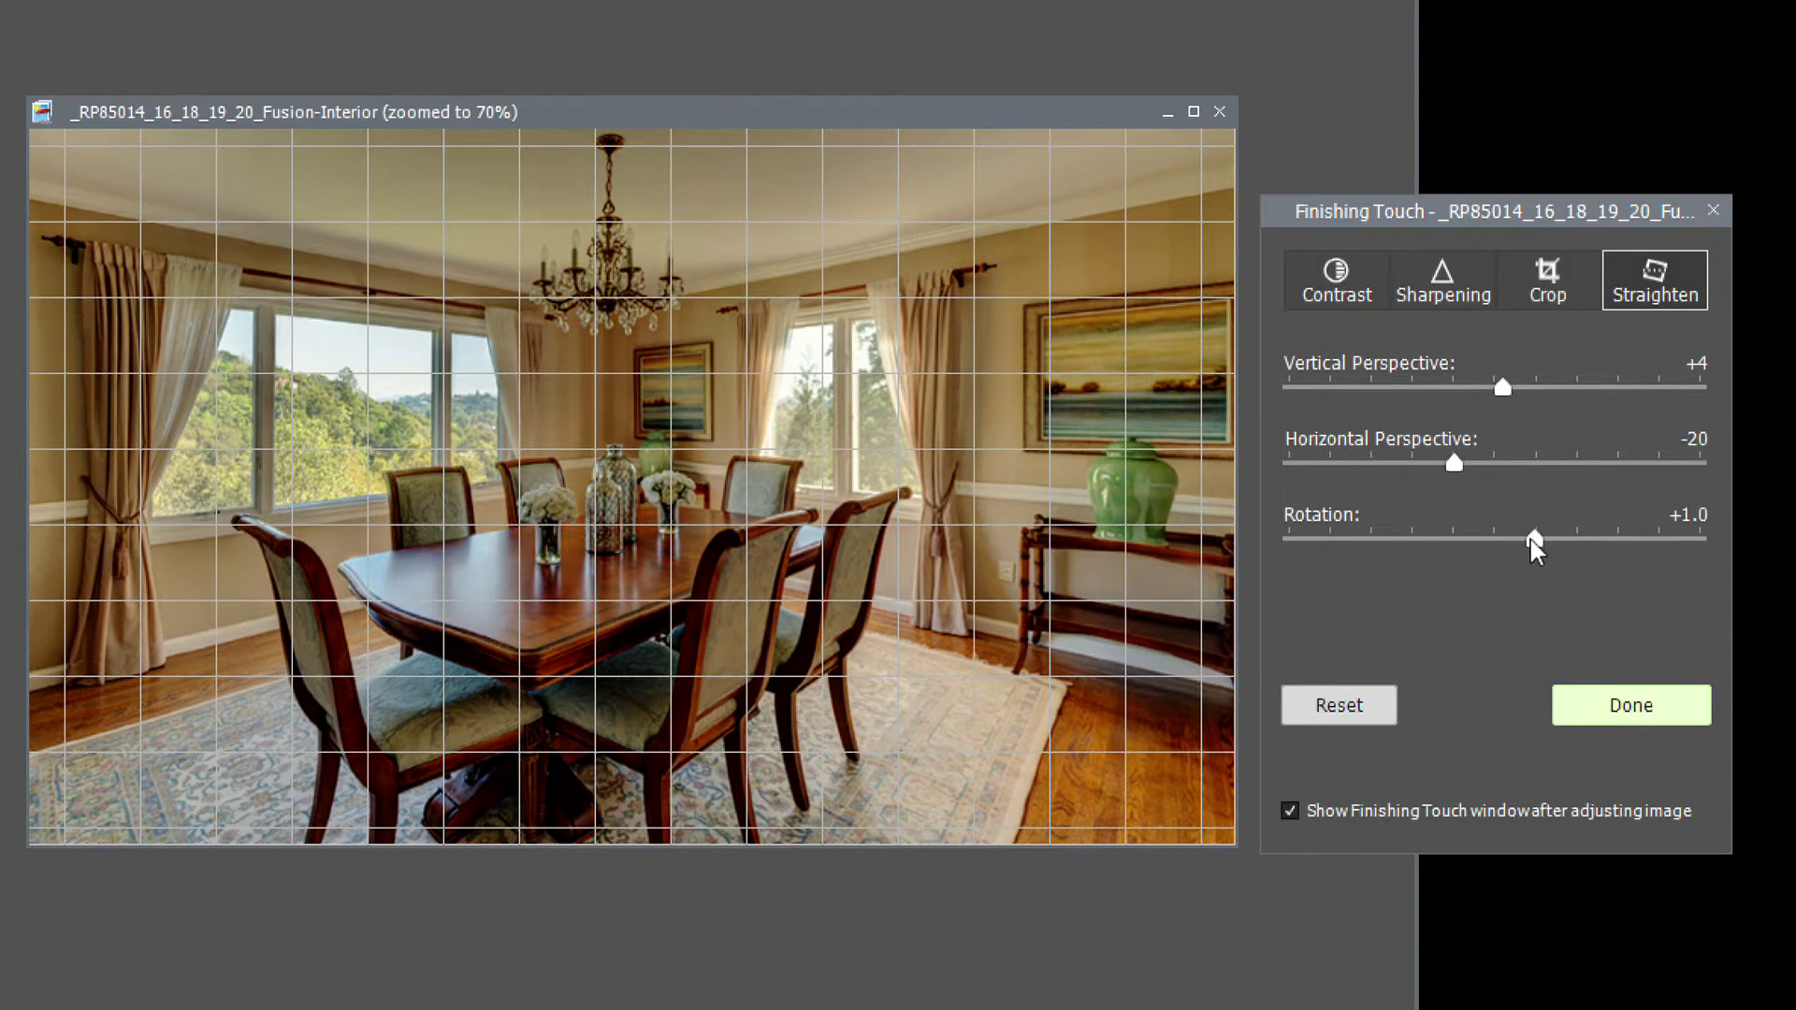
Step: Crop the image with a 3x2 frame to 845x563, then set the crop ratio to 4x3
click(1543, 289)
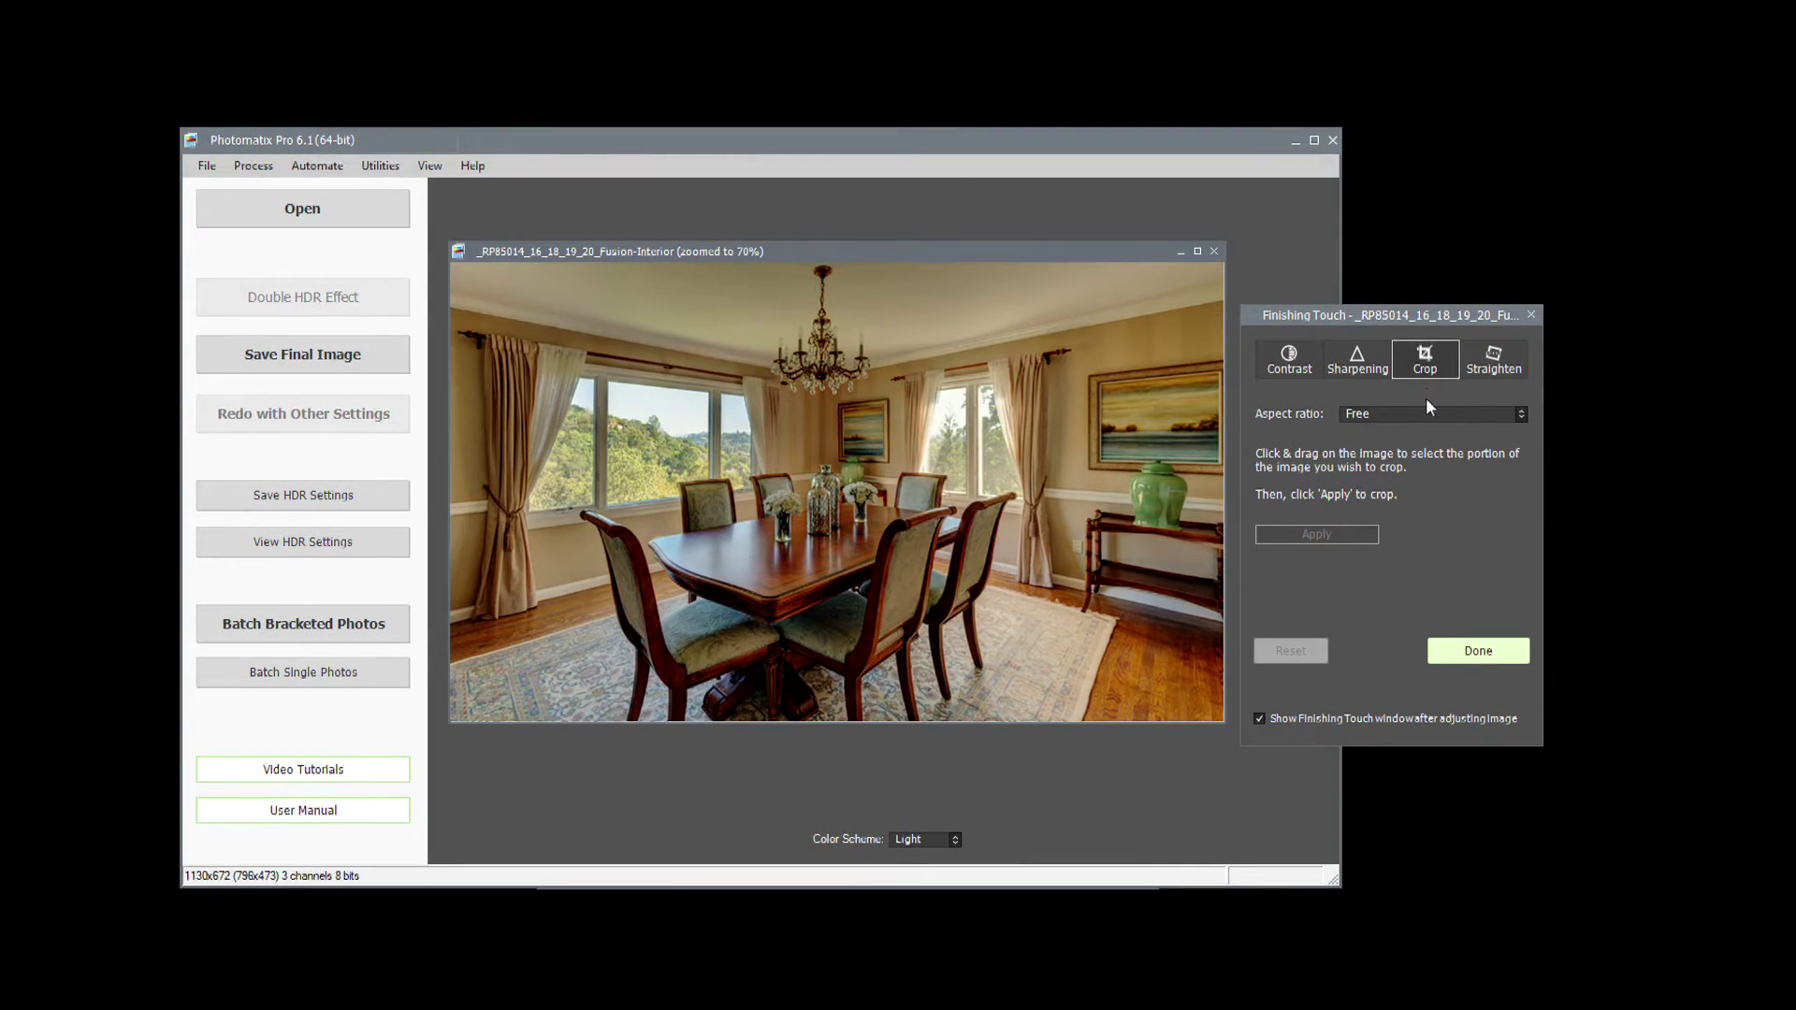
click(1425, 412)
click(1428, 459)
drag(519, 297, 1132, 784)
mouse_move(1076, 636)
mouse_down()
mouse_move(1044, 642)
mouse_move(1058, 645)
mouse_up()
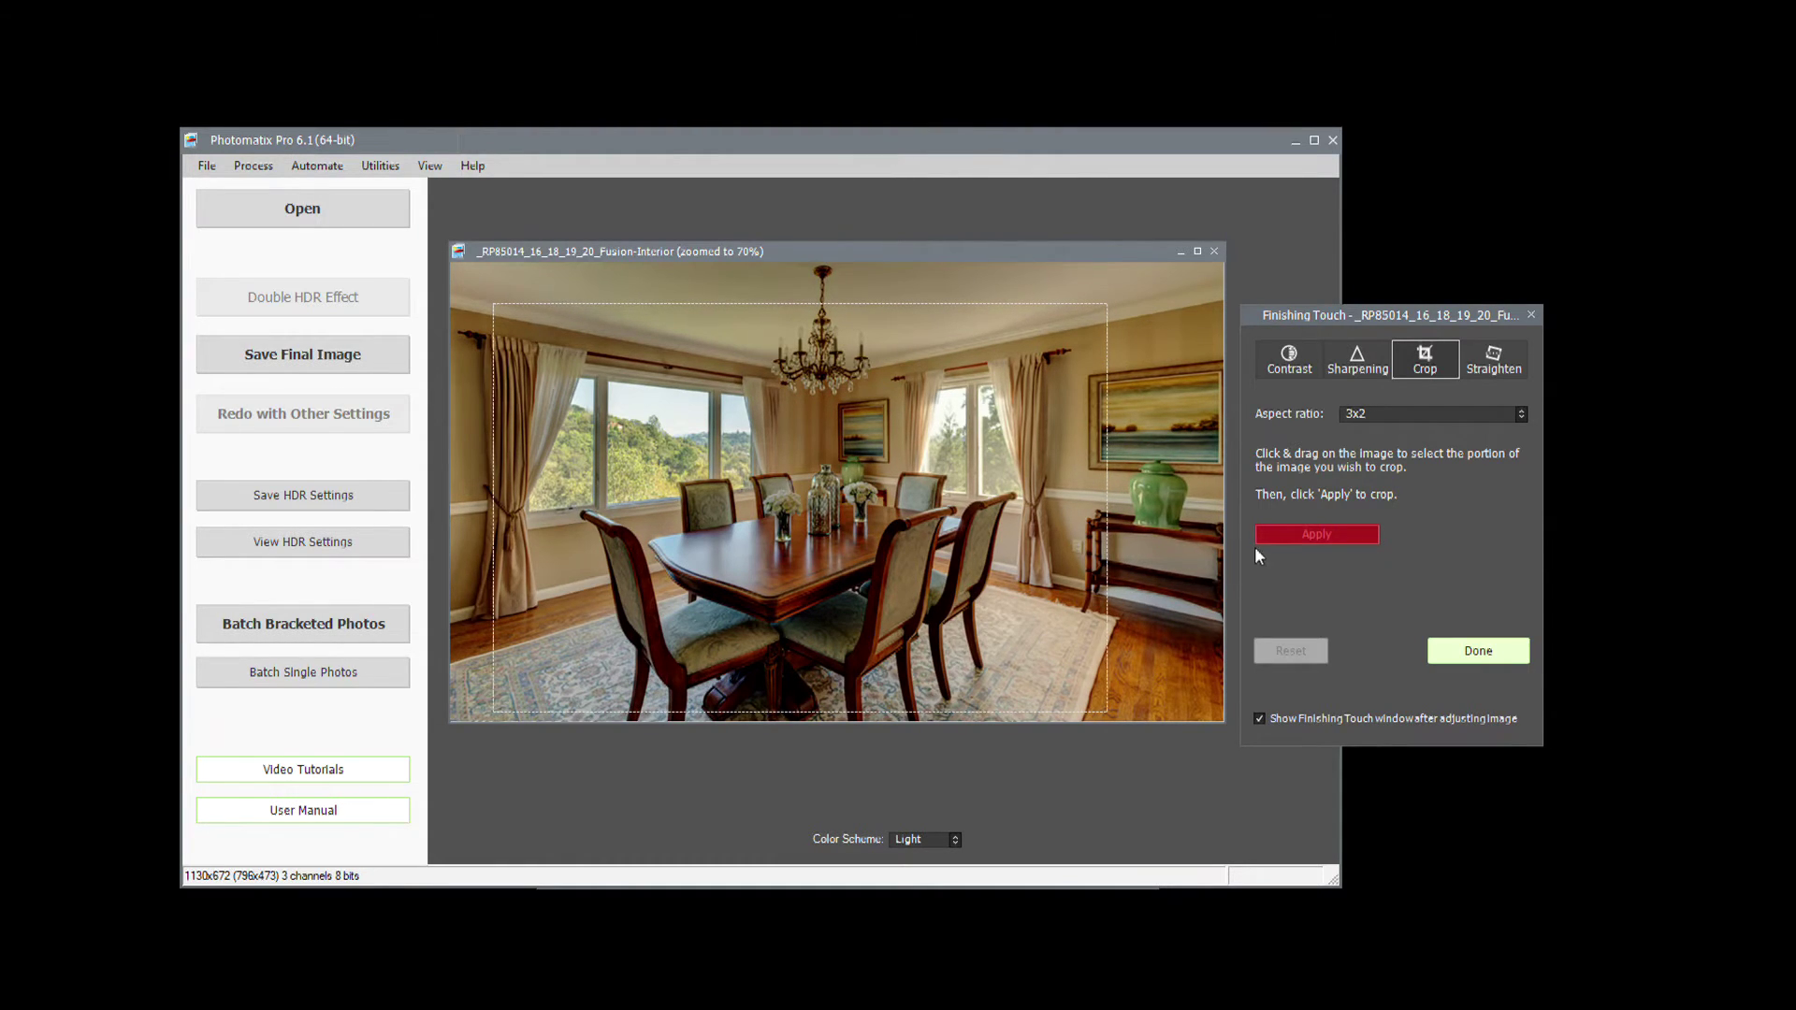
click(1279, 532)
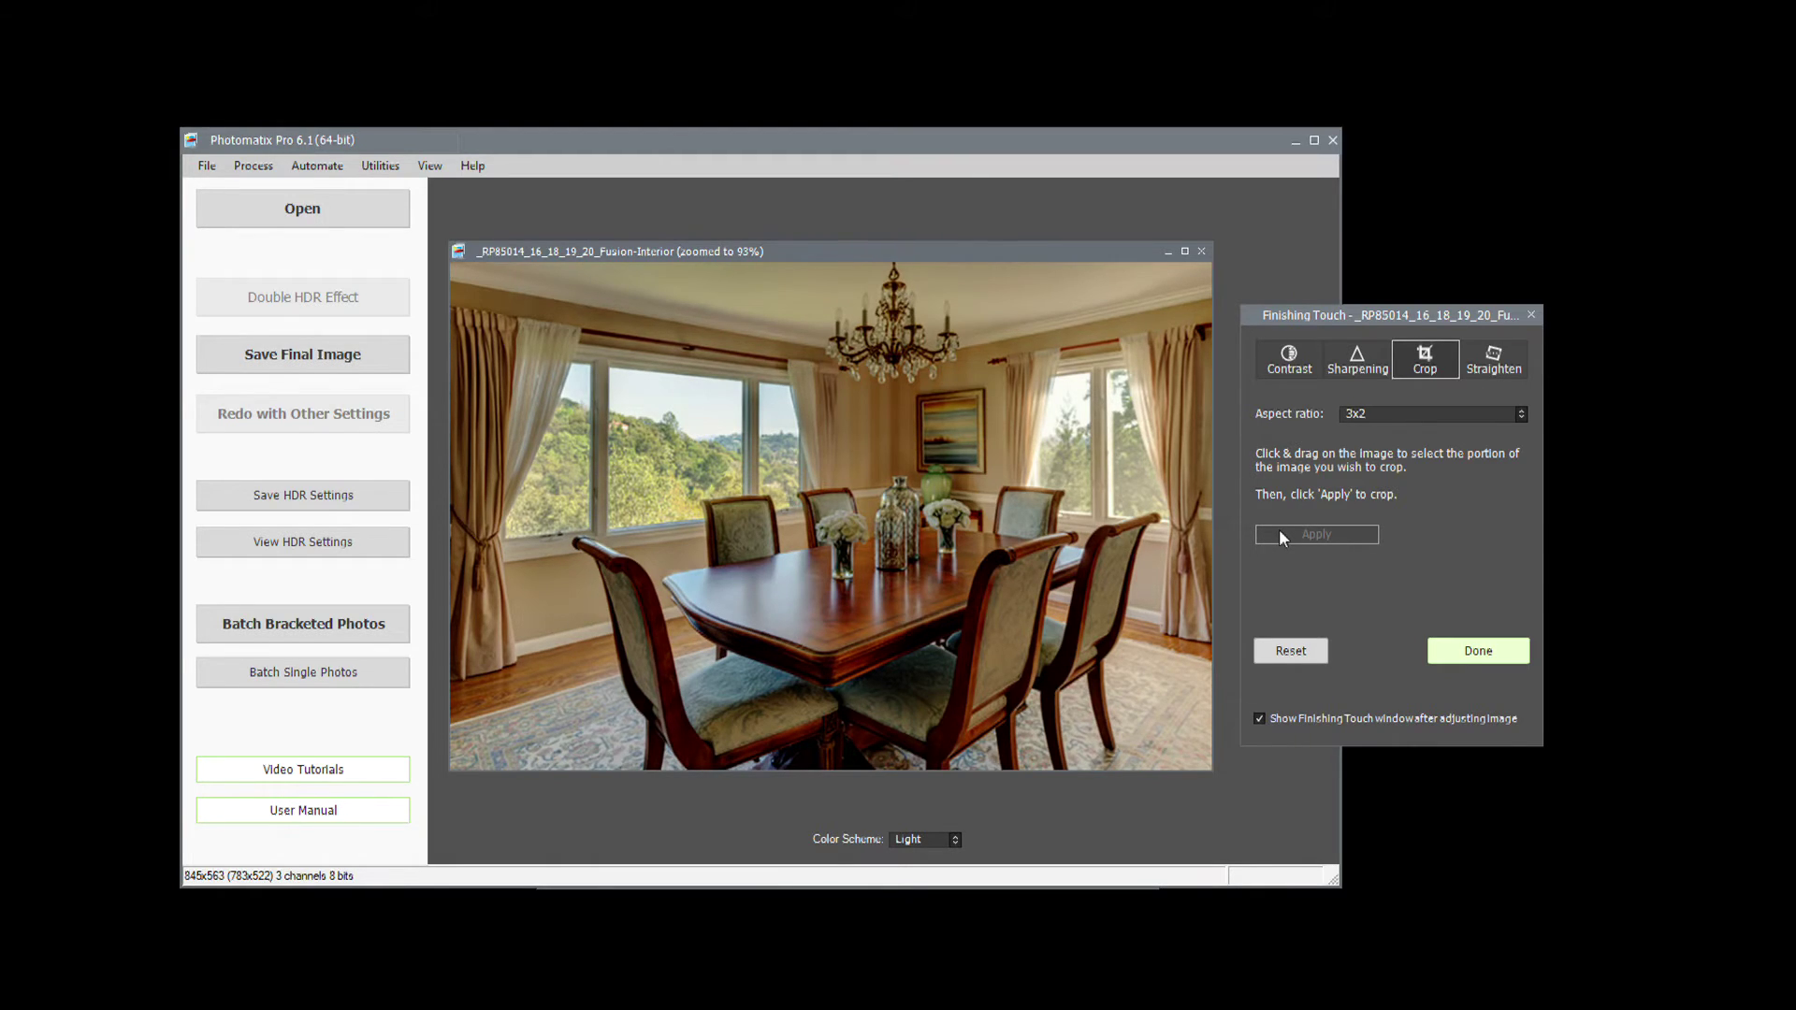
click(1424, 413)
click(1428, 471)
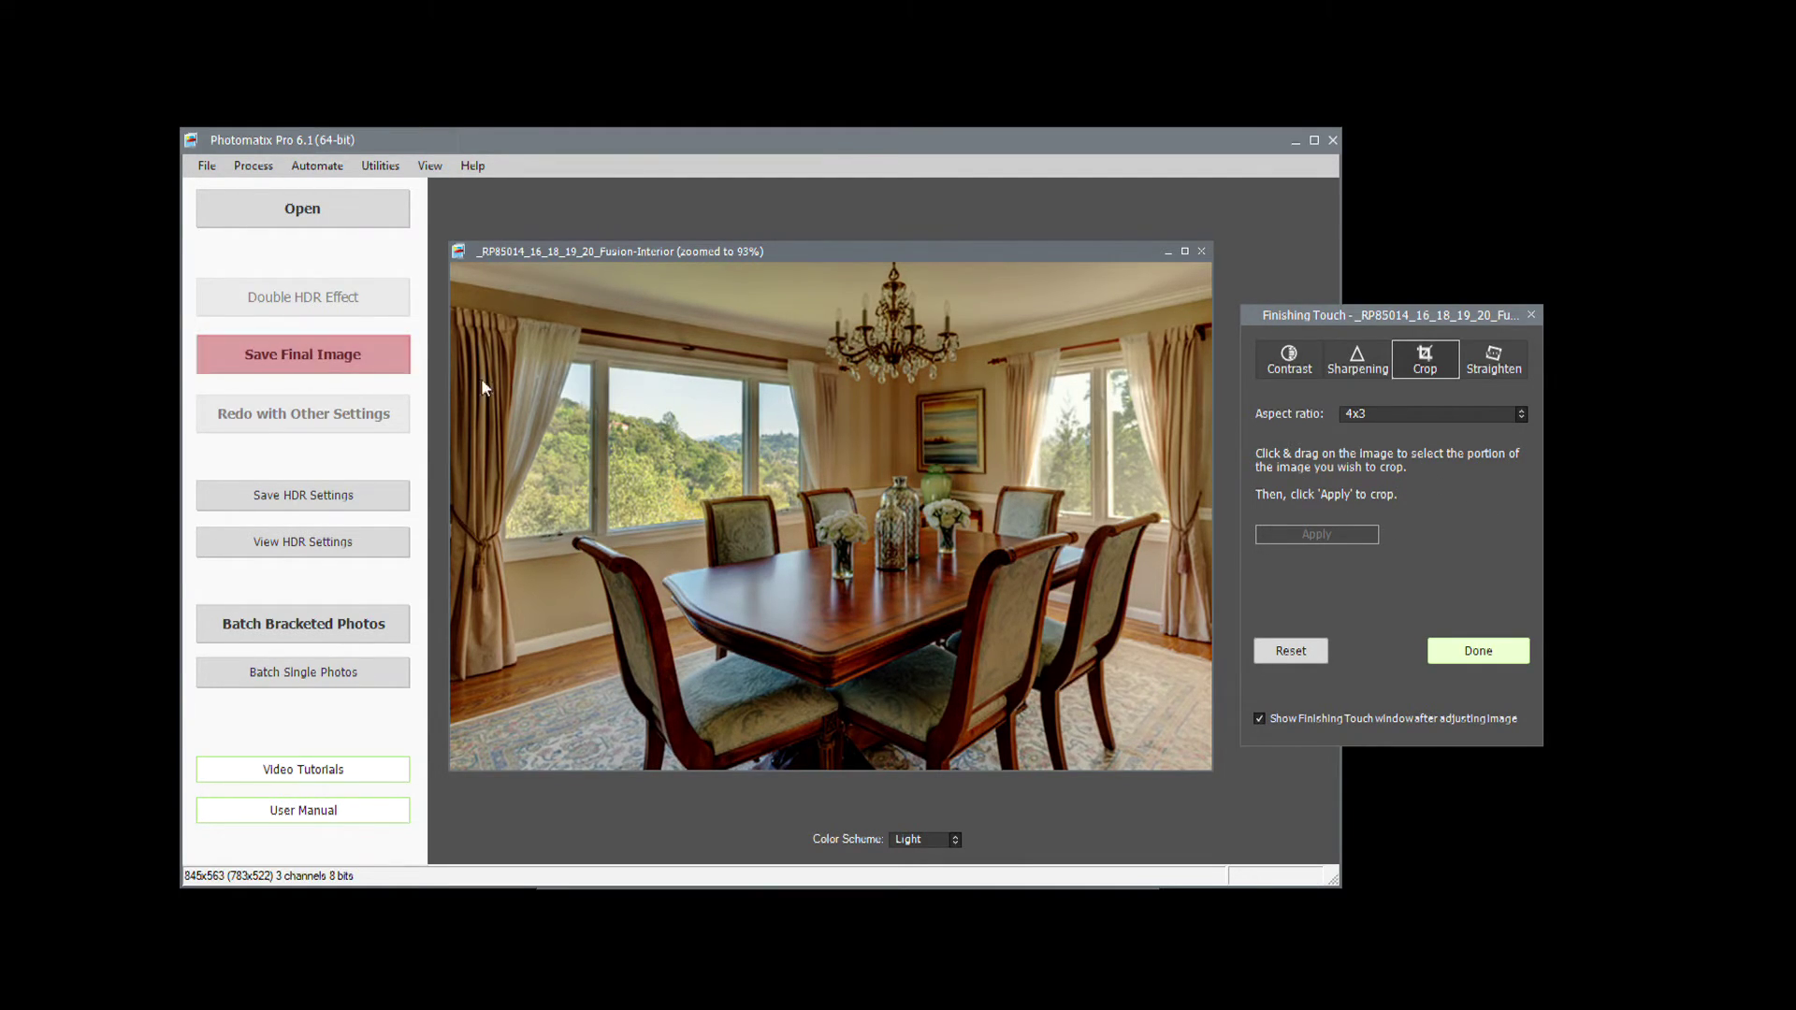
Step: Open Save Final Image to save a full-size 845x563 JPEG in the Dining Room folder
click(348, 362)
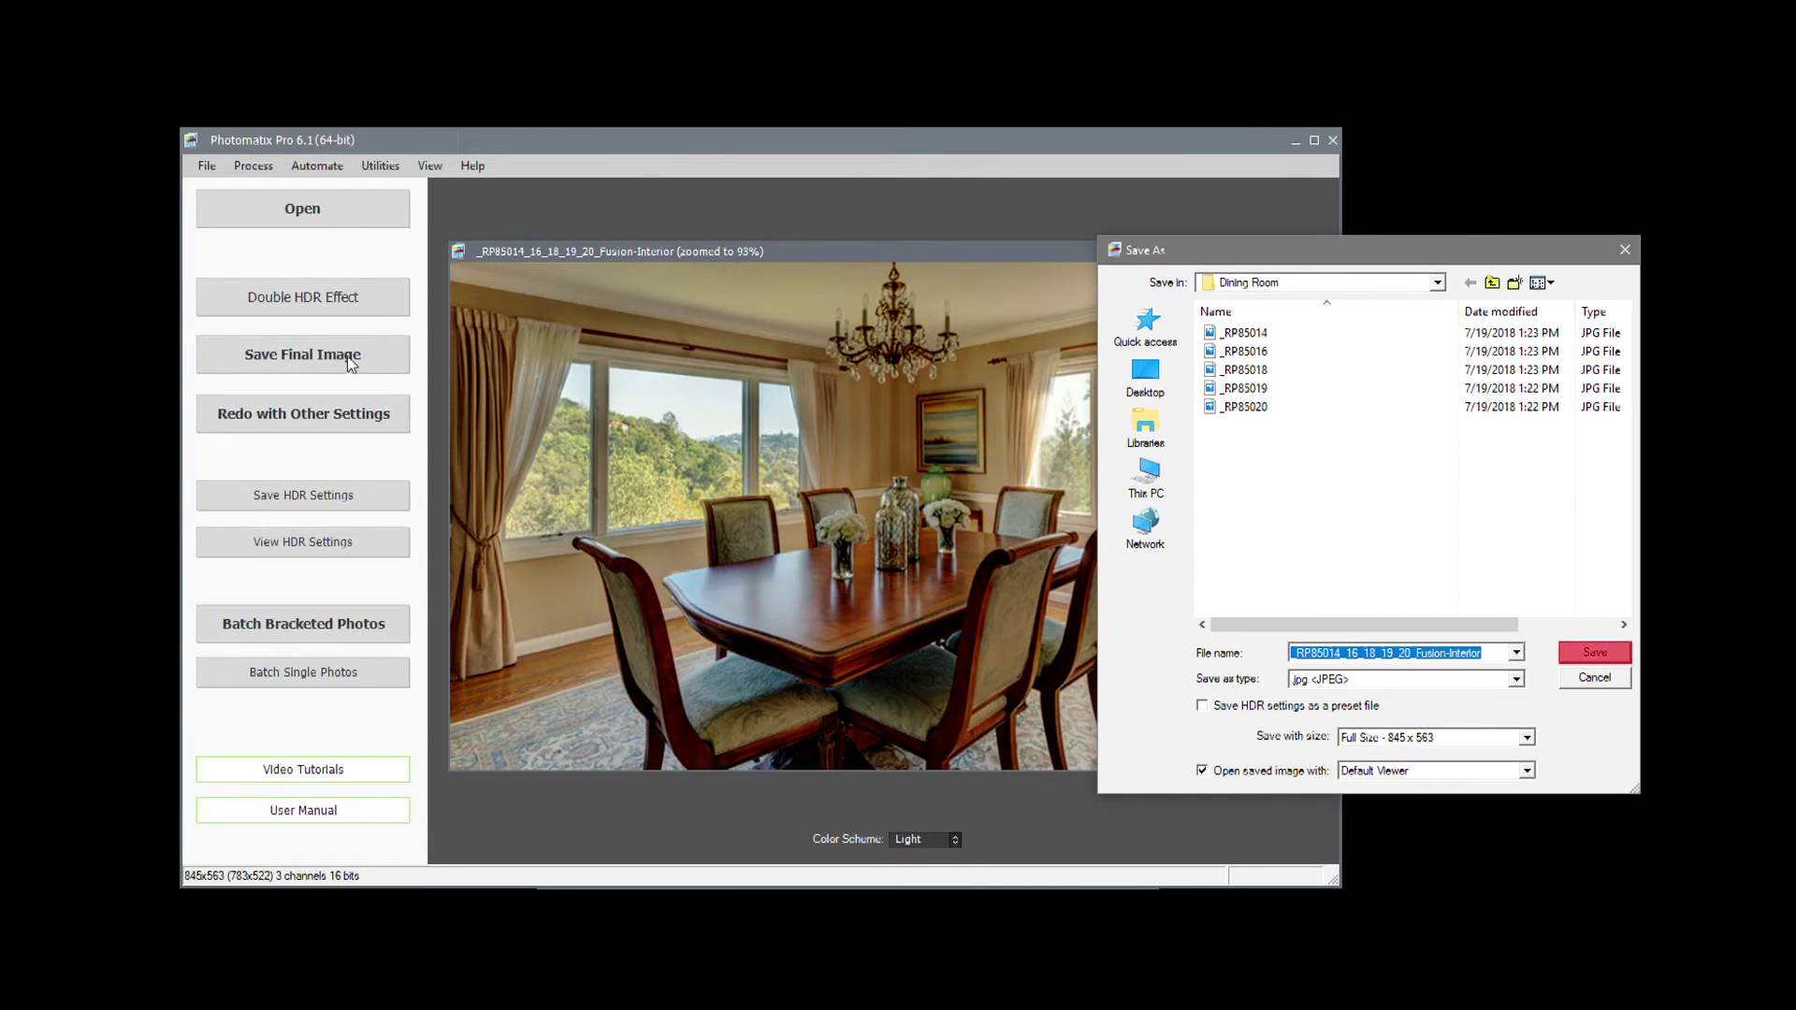